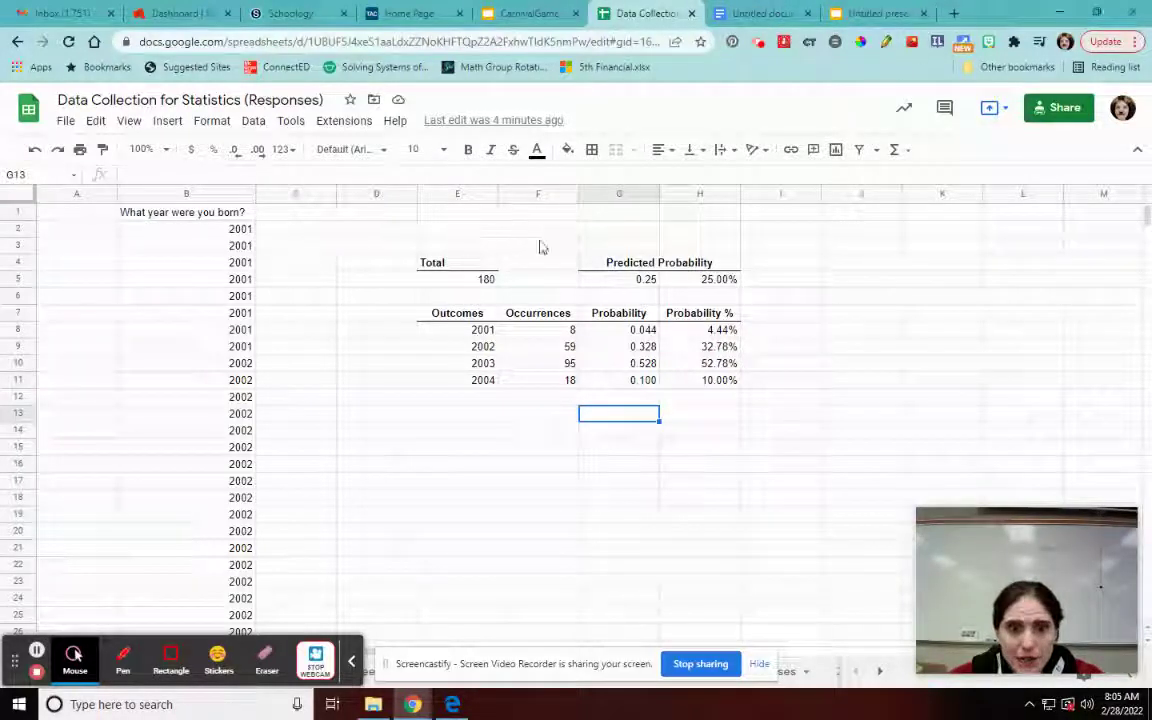
# Step: Merge E2:H2 and enter the title 'Probability Summary Table'
pyautogui.moveTo(457, 229); pyautogui.dragTo(694, 239)
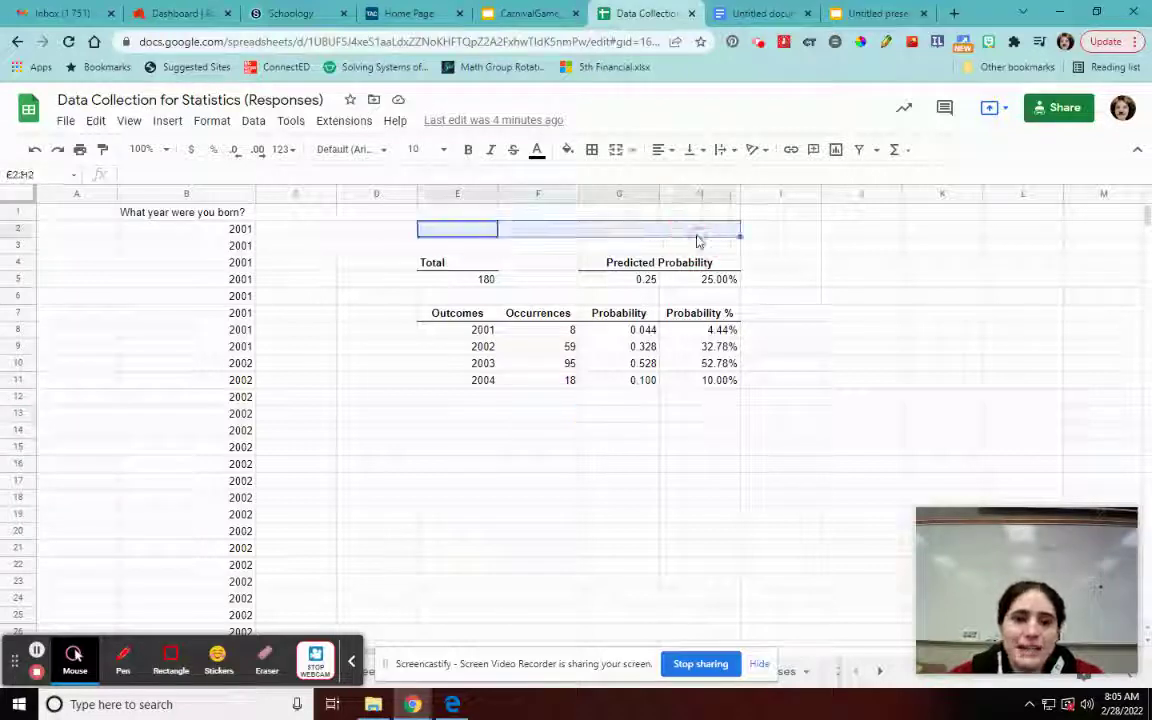
pyautogui.click(619, 151)
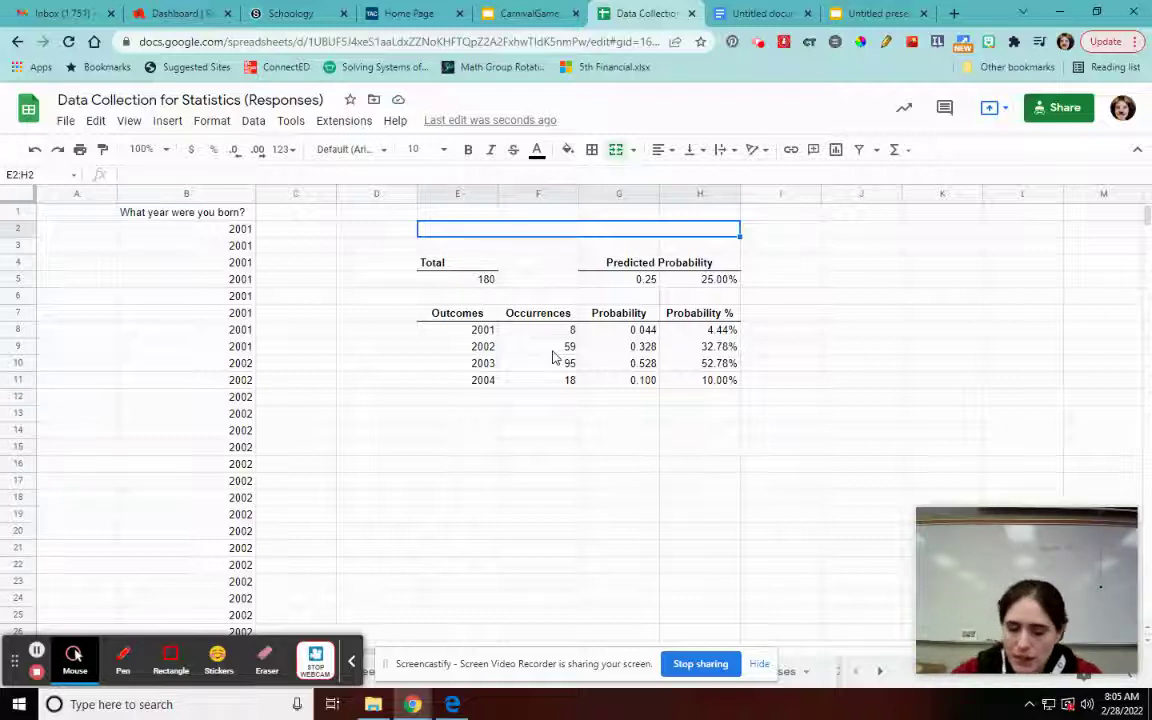
pyautogui.write('Probability Summary Table')
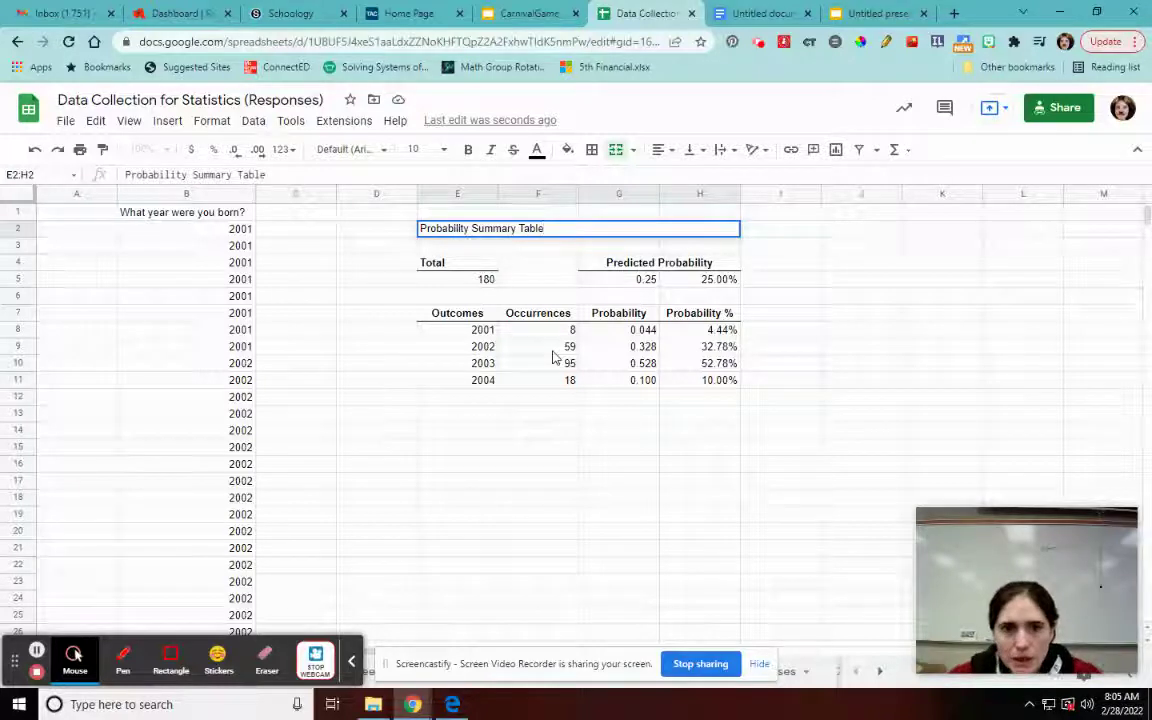
pyautogui.click(457, 447)
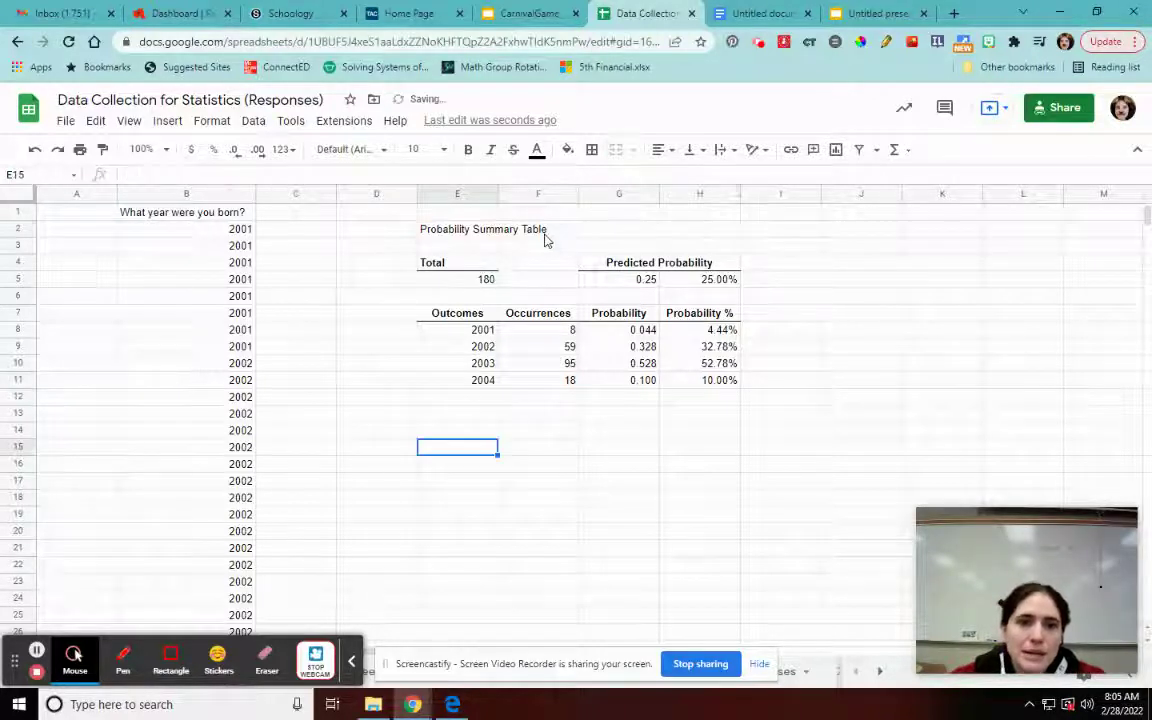
# Step: Make the merged title centred, bold and 12 point
pyautogui.click(545, 231)
pyautogui.click(658, 150)
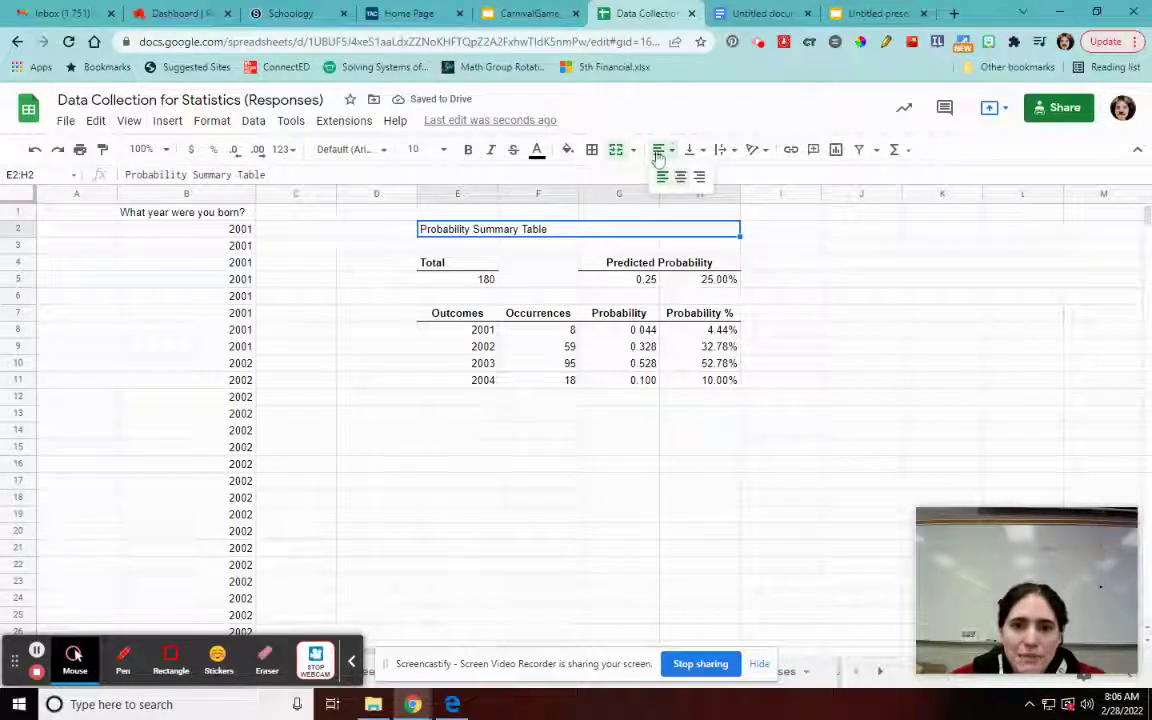
pyautogui.click(680, 176)
pyautogui.click(468, 151)
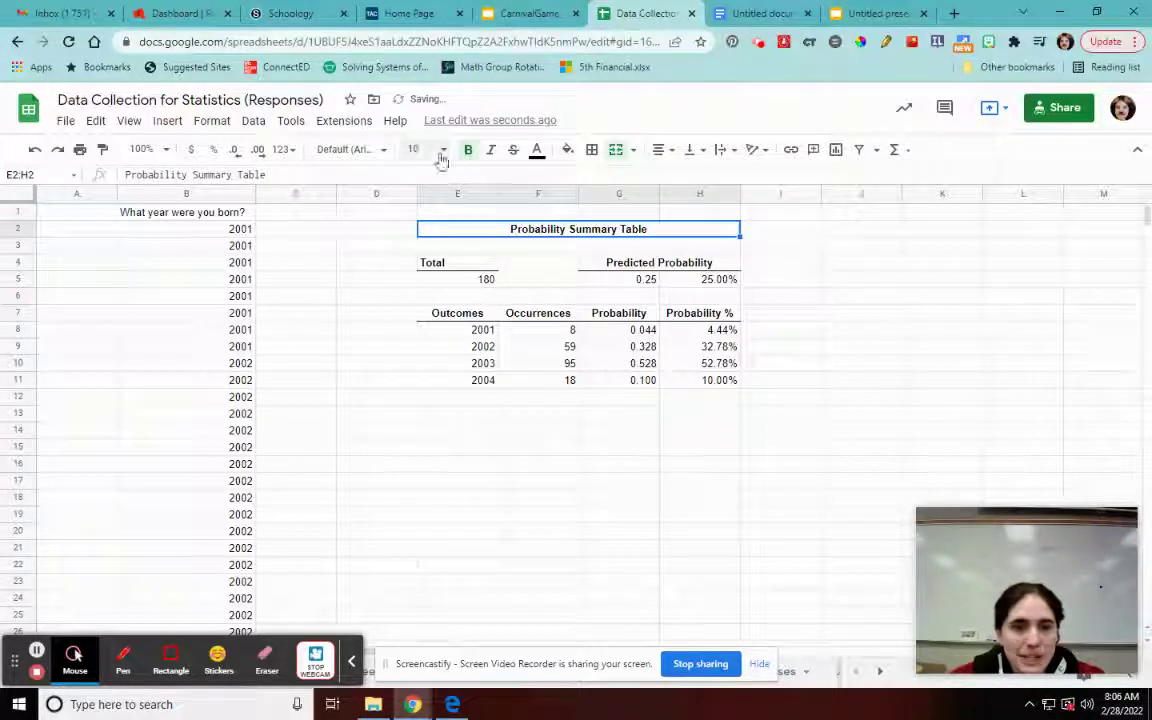
pyautogui.click(440, 150)
pyautogui.click(418, 333)
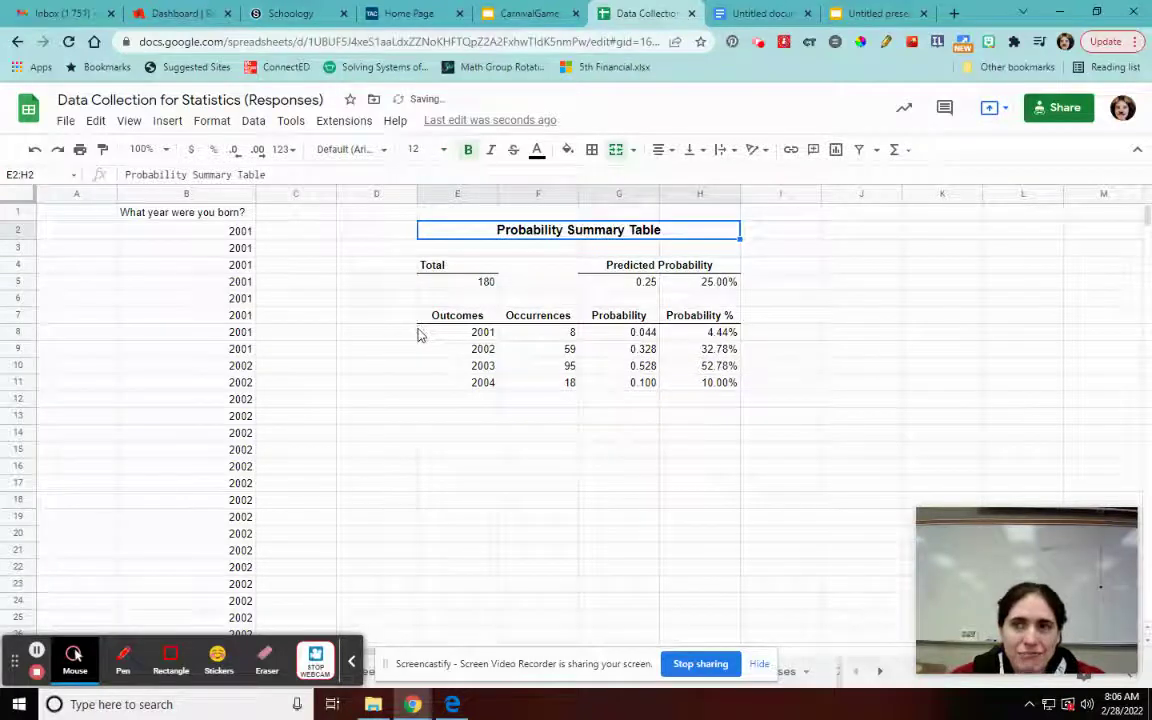
# Step: Center the Total label in E4
pyautogui.click(460, 266)
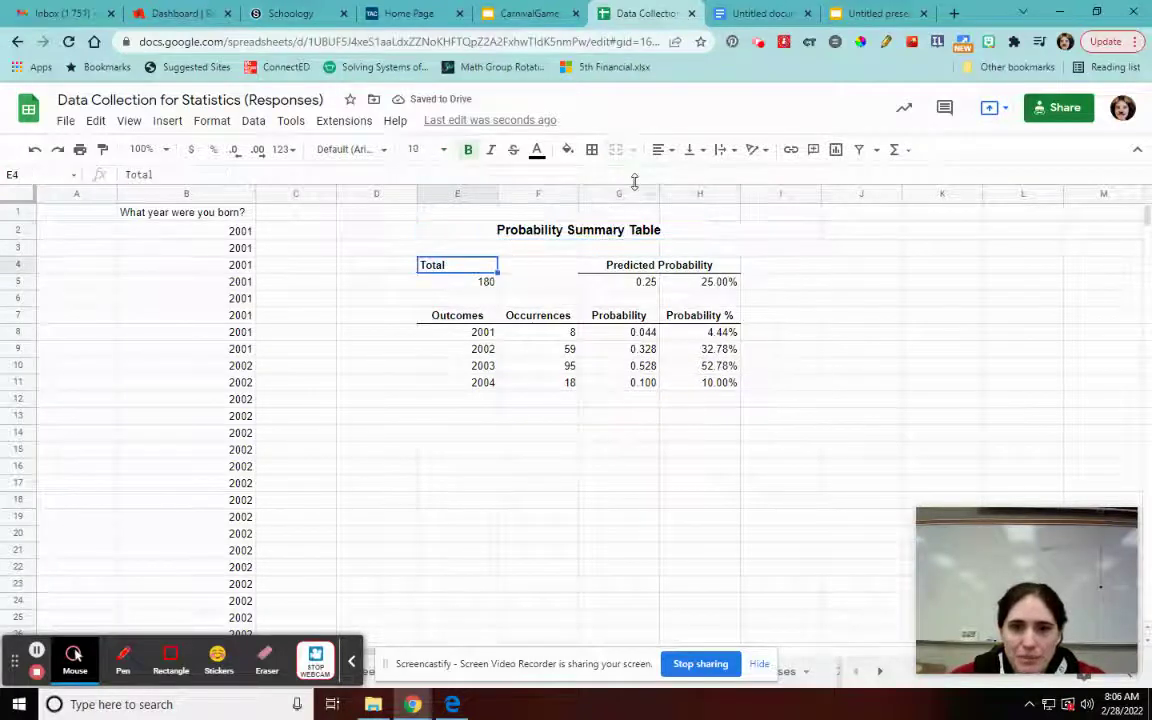
pyautogui.click(664, 150)
pyautogui.click(553, 496)
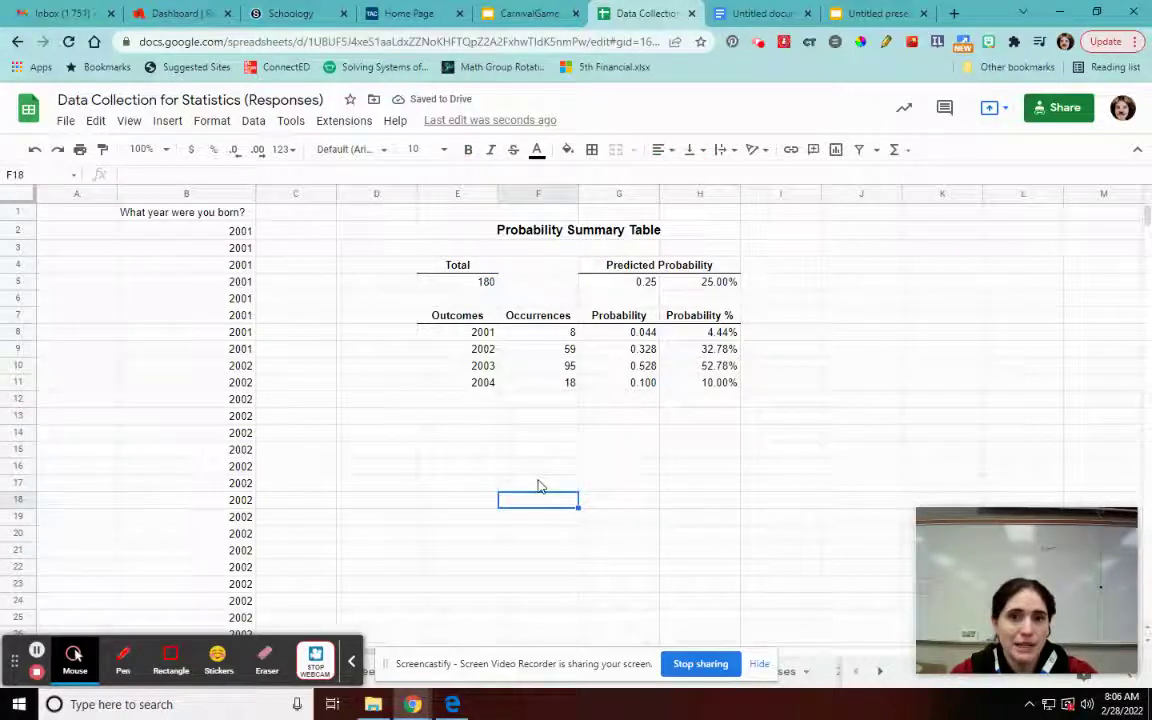
# Step: Go to the Project Report document in Google Docs, below its title line
pyautogui.click(769, 22)
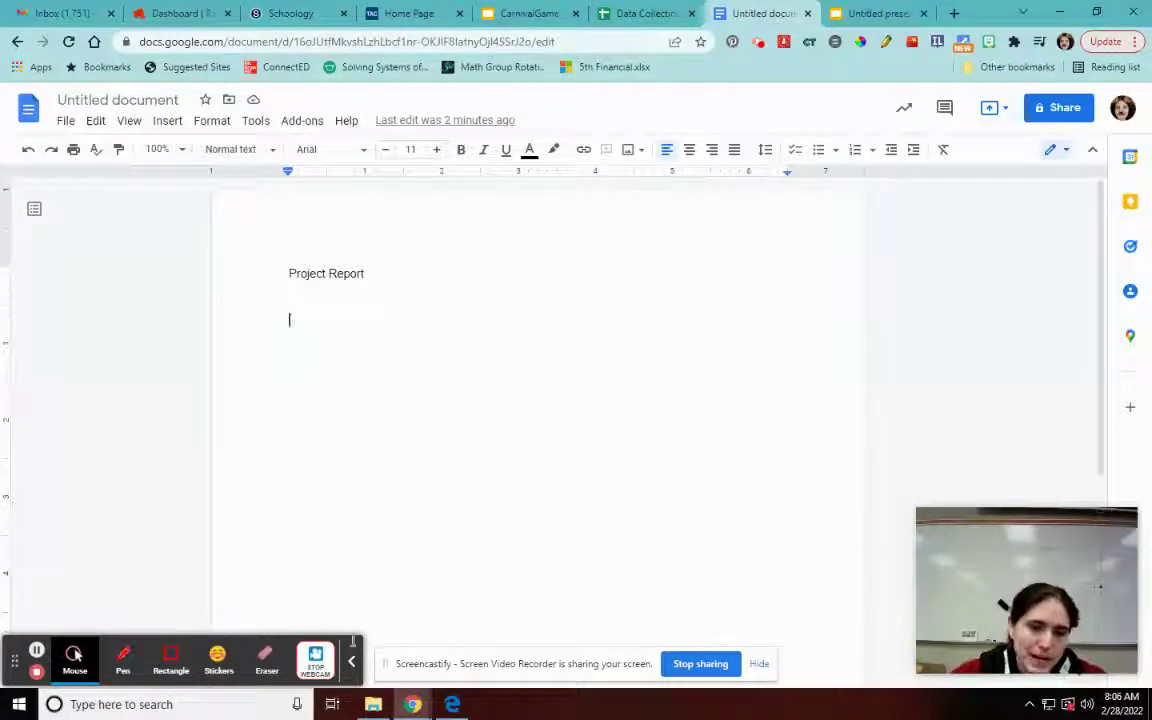
pyautogui.click(351, 660)
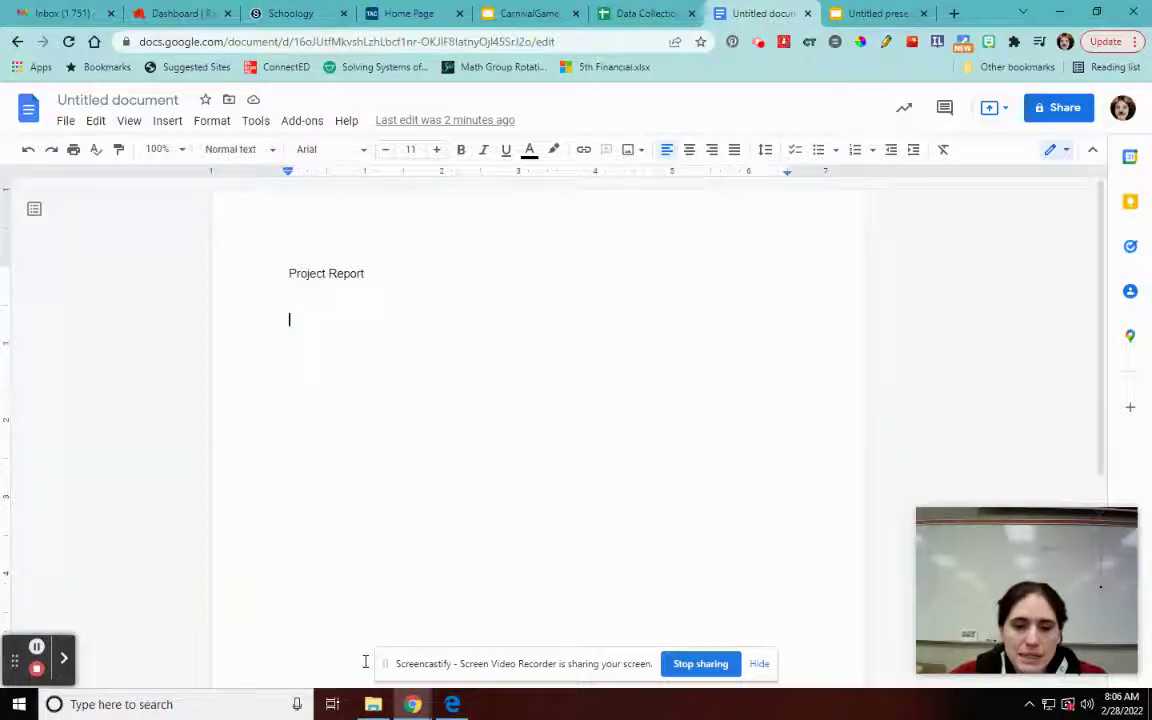
pyautogui.click(762, 665)
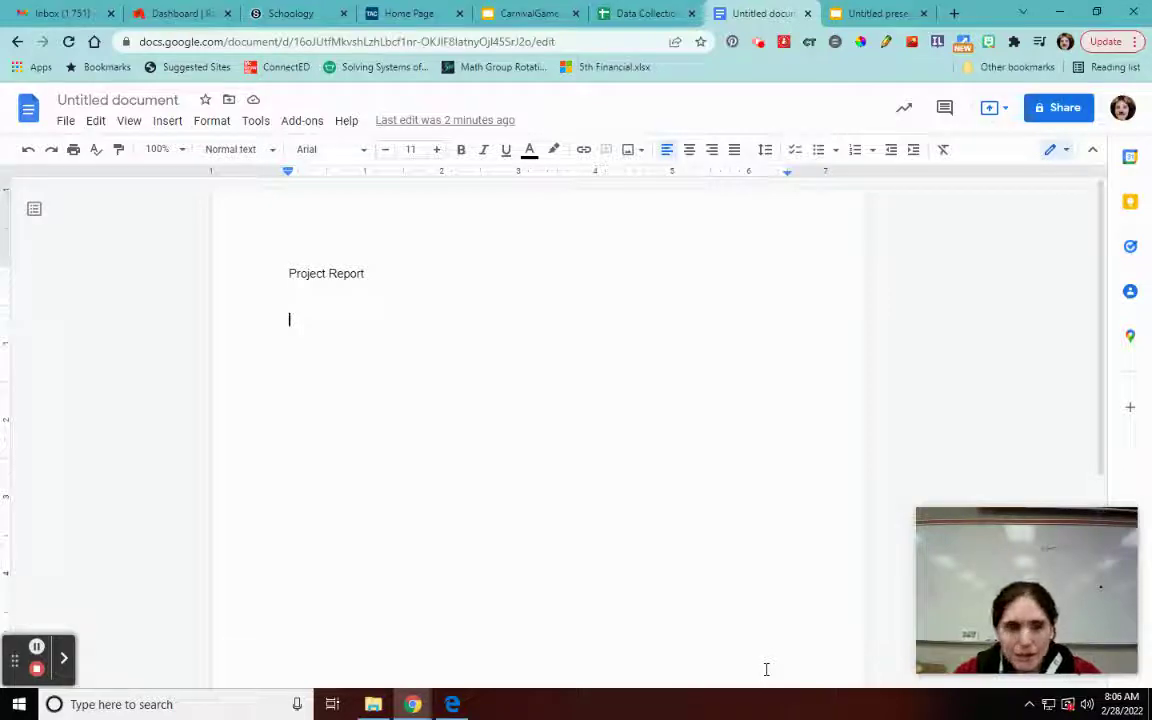
# Step: Add the placeholder body line 'Body of report... lots of w' below the title
pyautogui.press('BackSpace')
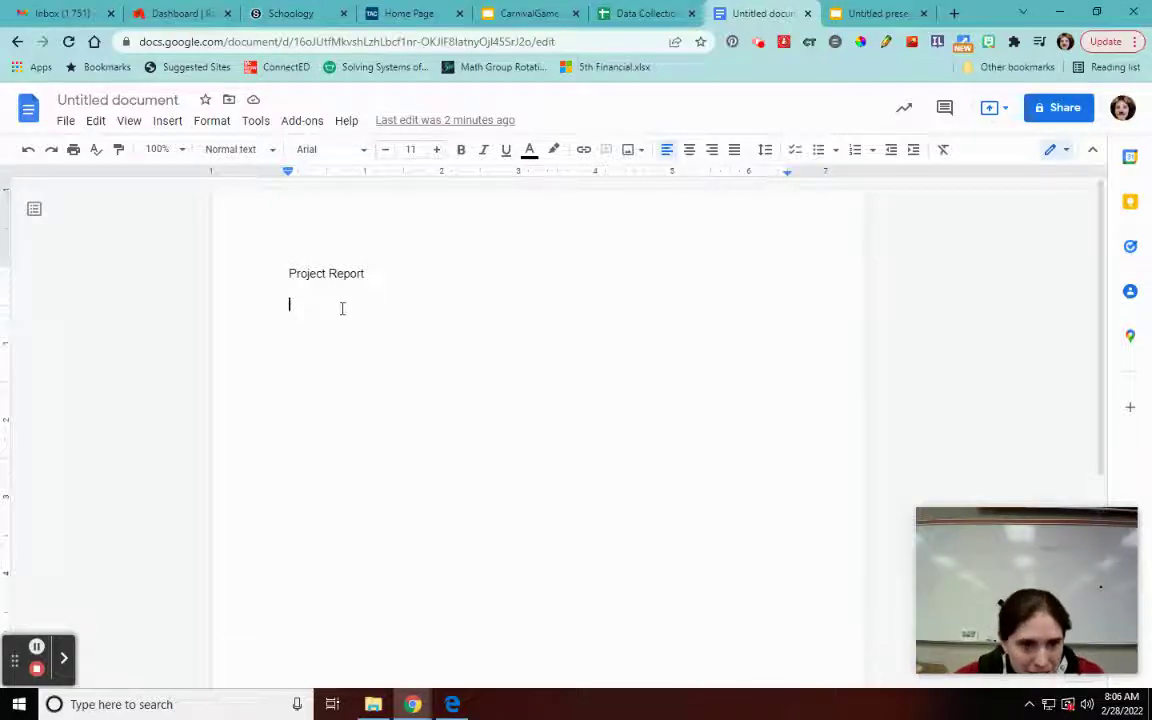
pyautogui.write('Bo')
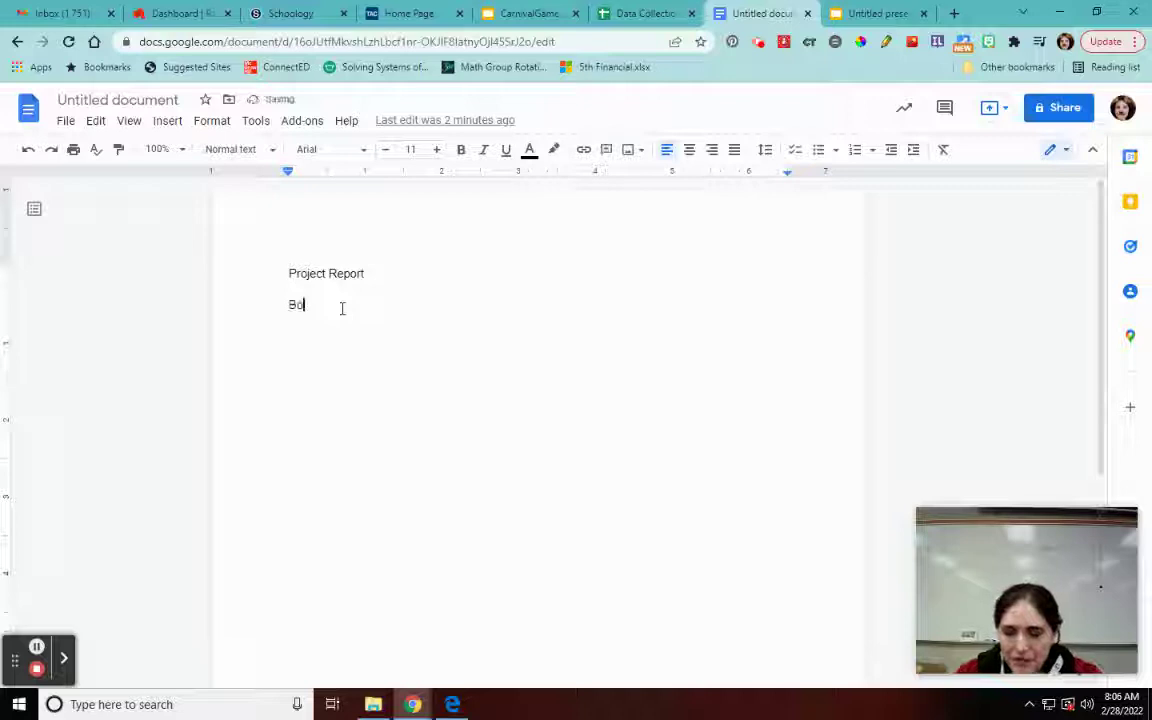
pyautogui.write('dy of report... ')
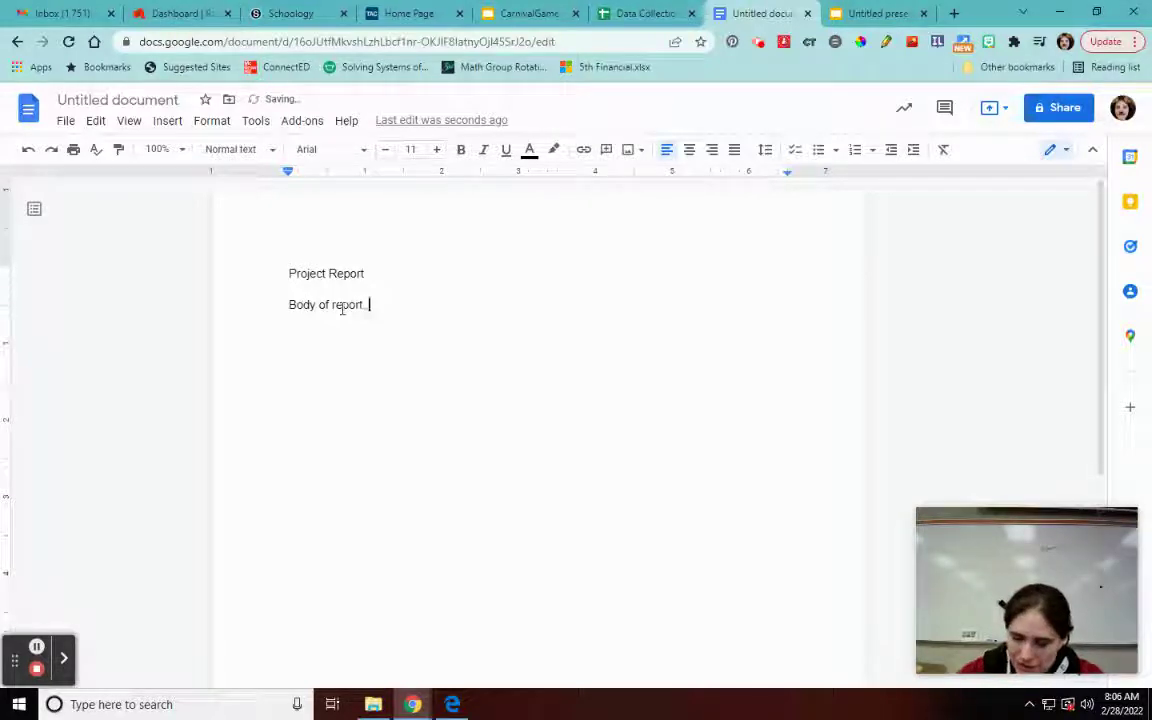
pyautogui.write('lots of words...')
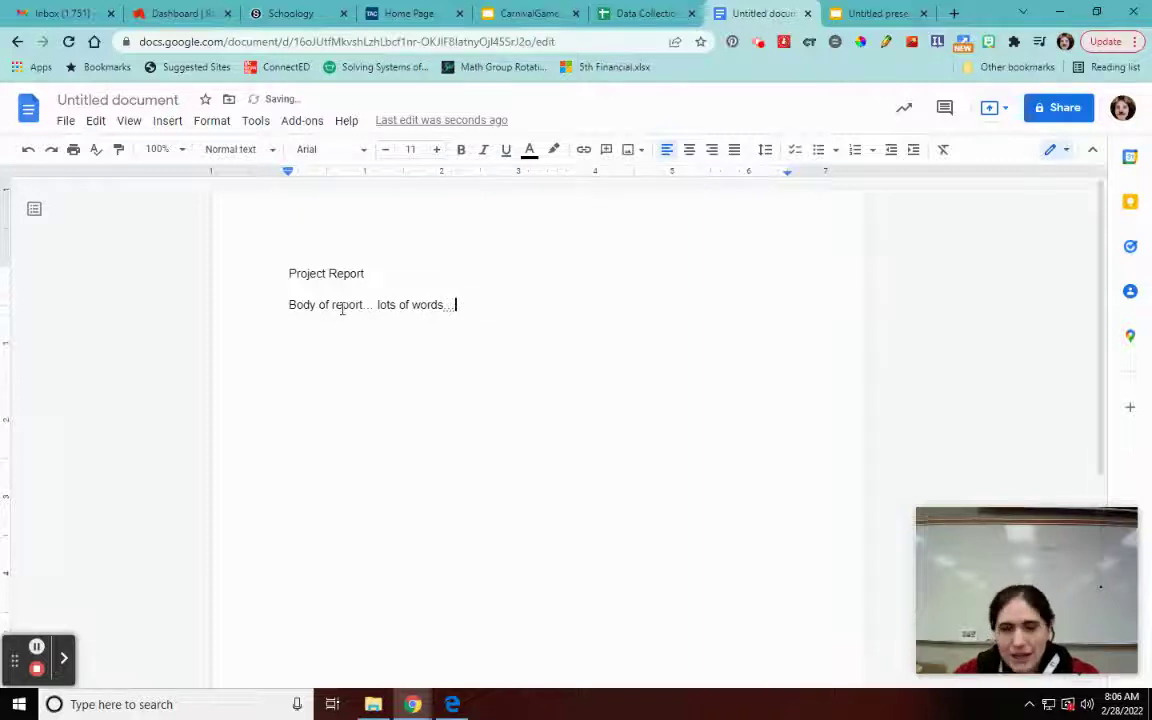
pyautogui.press('Return')
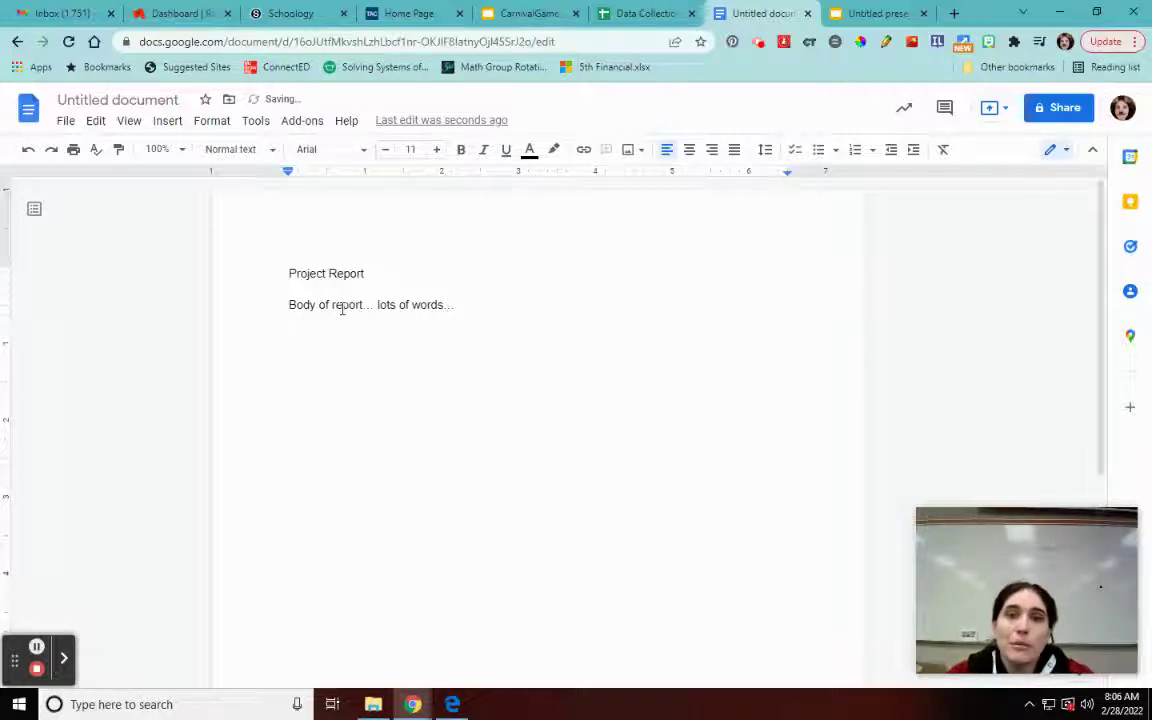
# Step: Write 'Here is a summary of the data that I collected during this project.'
pyautogui.write('Here is a ')
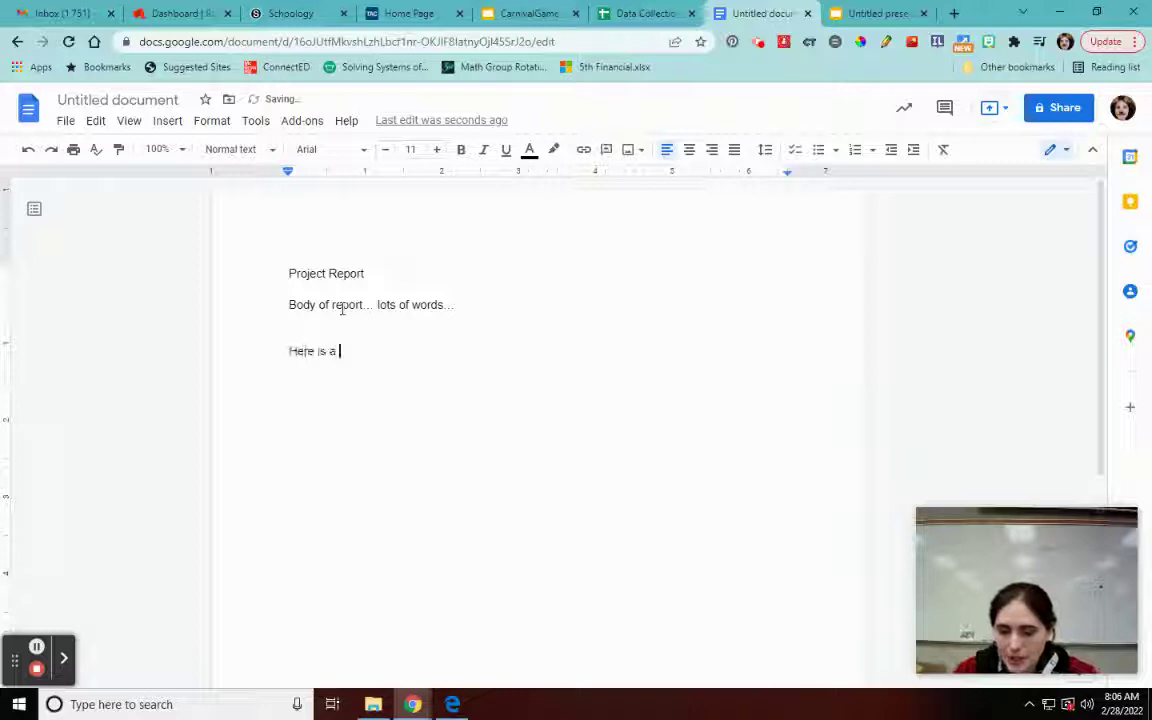
pyautogui.write('summary of the ')
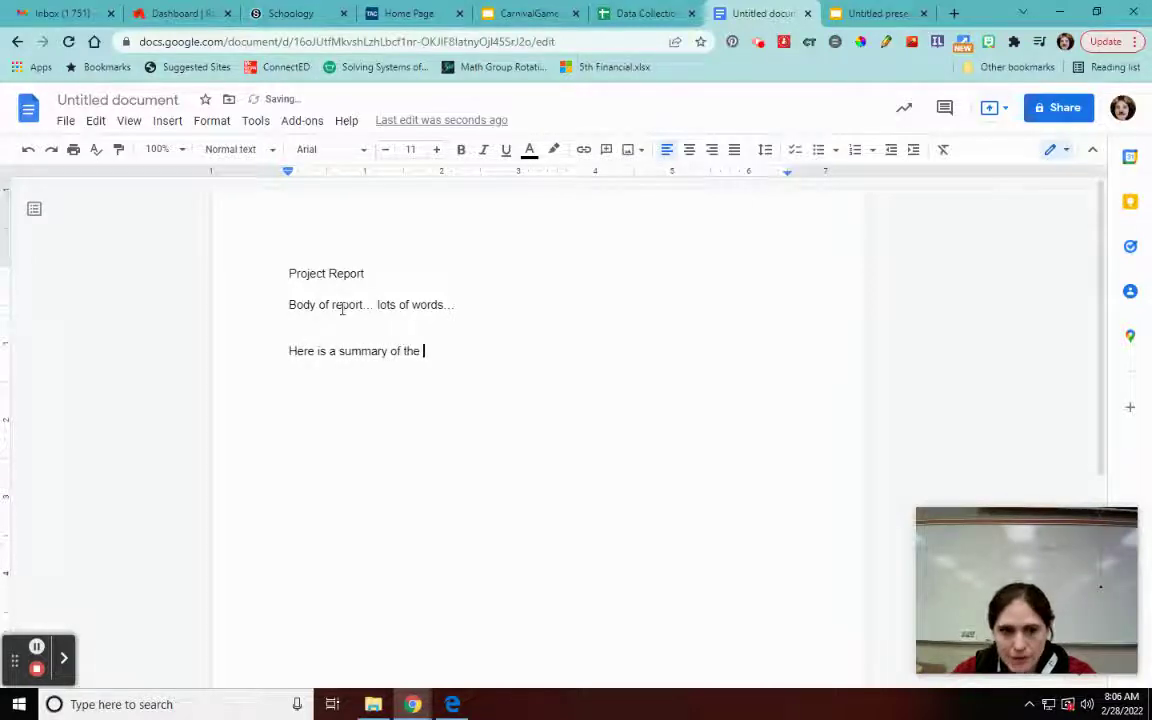
pyautogui.write('results ')
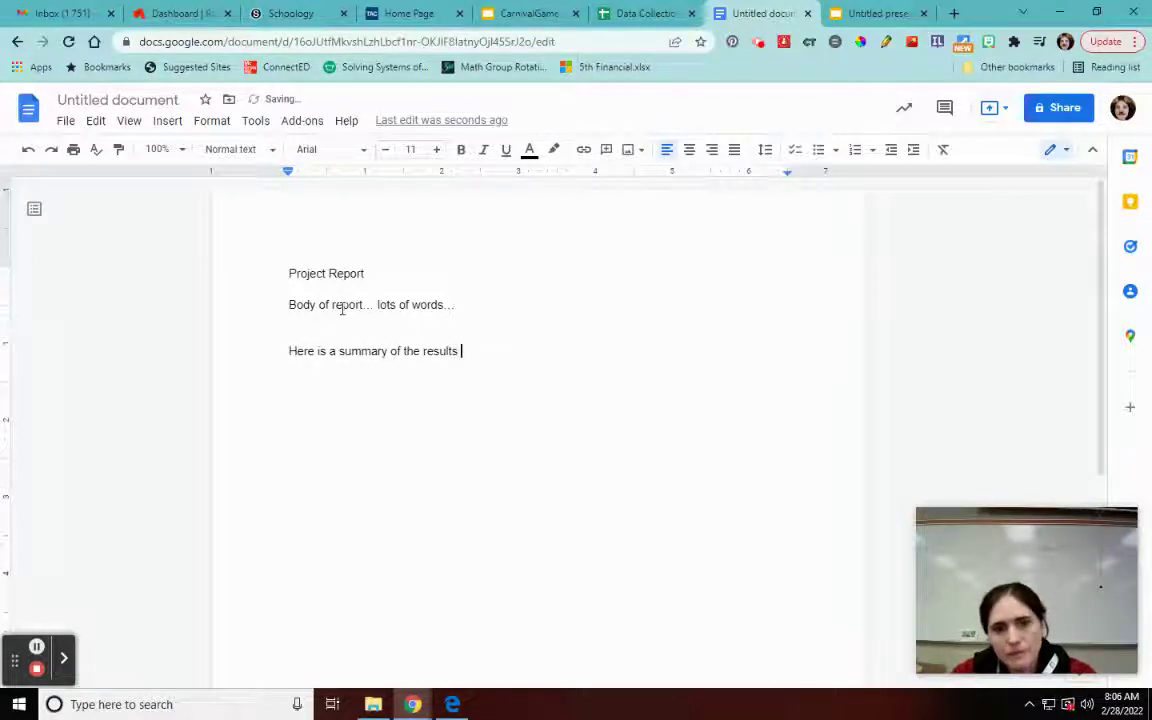
pyautogui.write('of m')
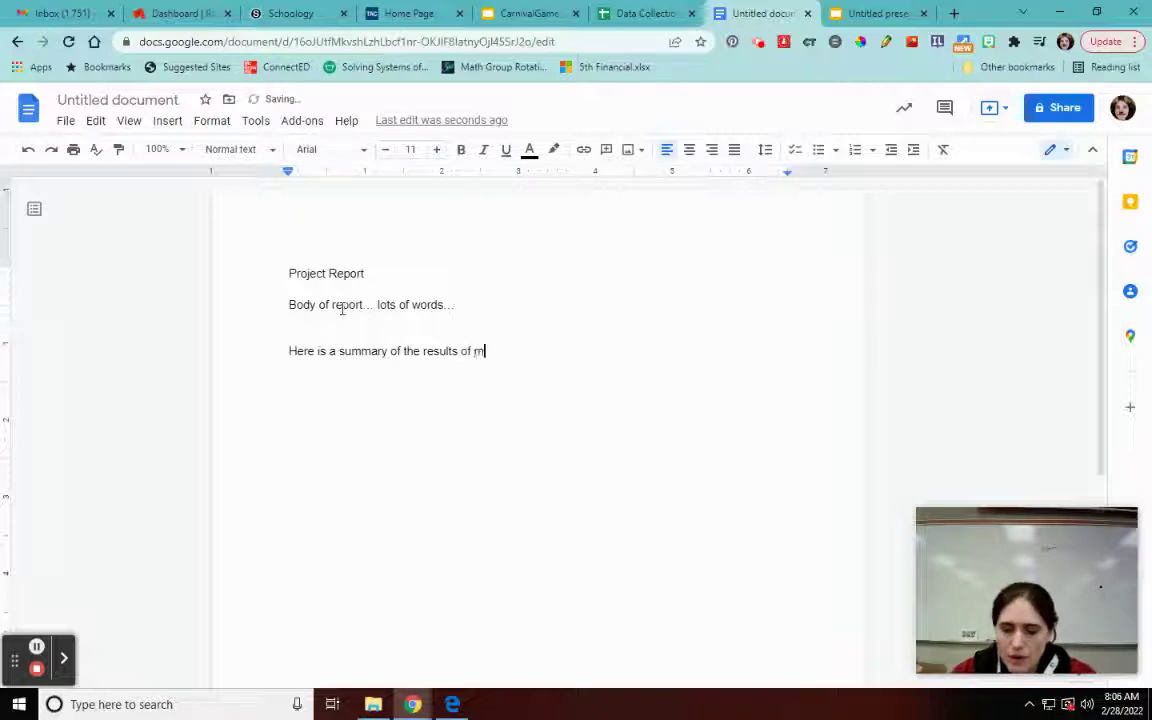
pyautogui.write('y project')
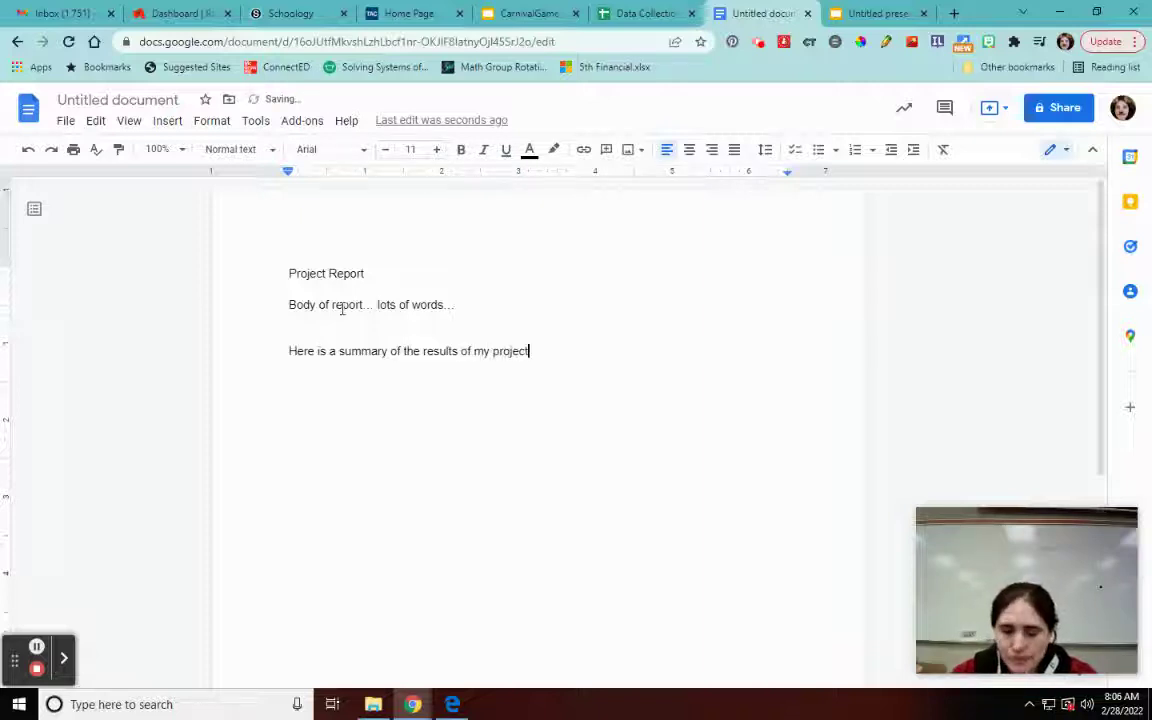
pyautogui.write('.')
pyautogui.press('BackSpace')
pyautogui.press('BackSpace')
pyautogui.press('BackSpace')
pyautogui.press('BackSpace')
pyautogui.press('BackSpace')
pyautogui.press('BackSpace')
pyautogui.press('BackSpace')
pyautogui.press('BackSpace')
pyautogui.press('BackSpace')
pyautogui.press('BackSpace')
pyautogui.press('BackSpace')
pyautogui.press('BackSpace')
pyautogui.press('BackSpace')
pyautogui.press('BackSpace')
pyautogui.press('BackSpace')
pyautogui.press('BackSpace')
pyautogui.press('BackSpace')
pyautogui.press('BackSpace')
pyautogui.press('BackSpace')
pyautogui.press('BackSpace')
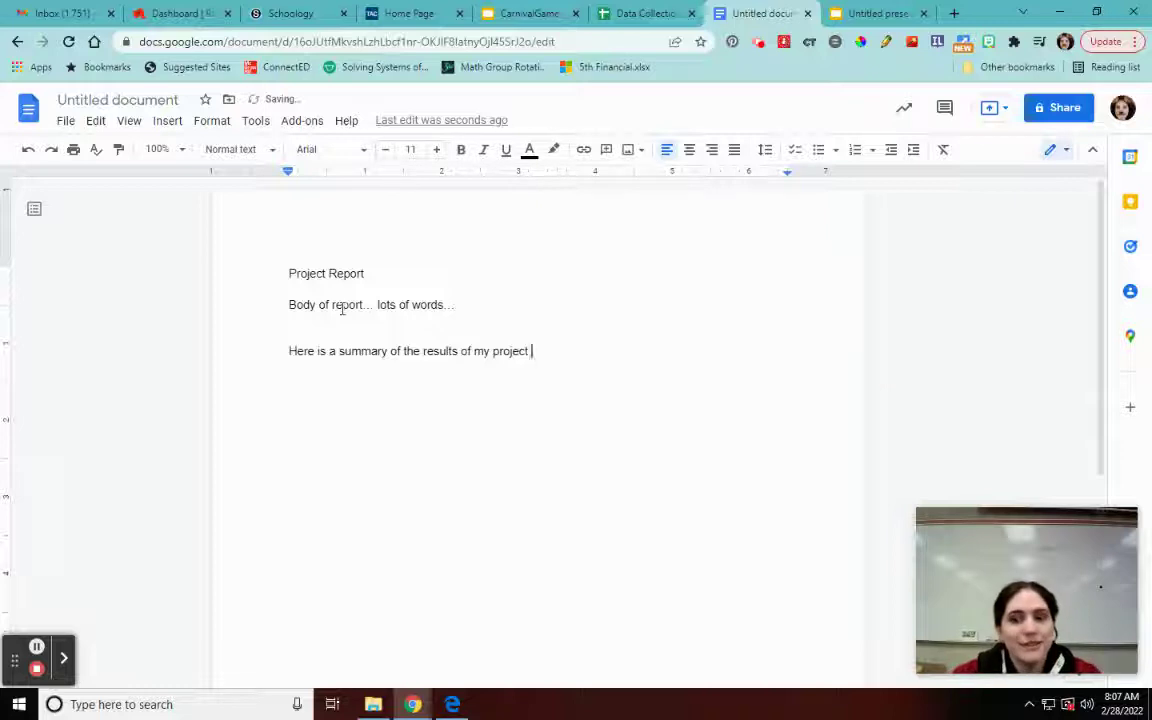
pyautogui.press('BackSpace')
pyautogui.press('BackSpace')
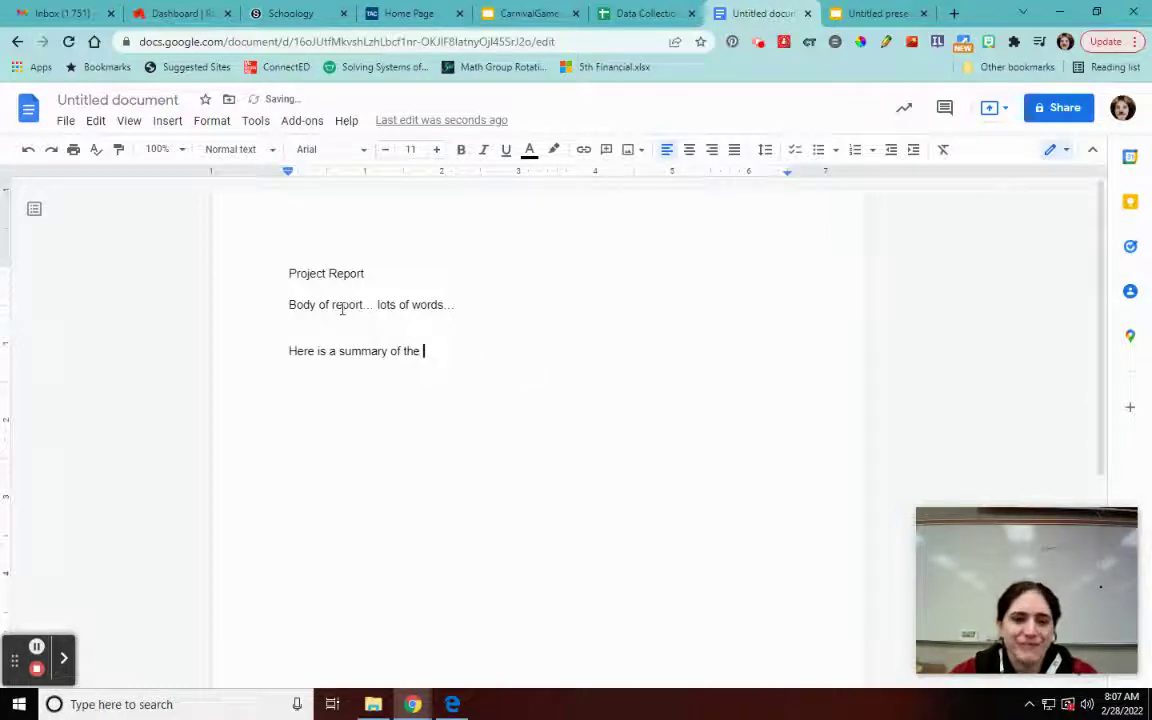
pyautogui.write('data that I c')
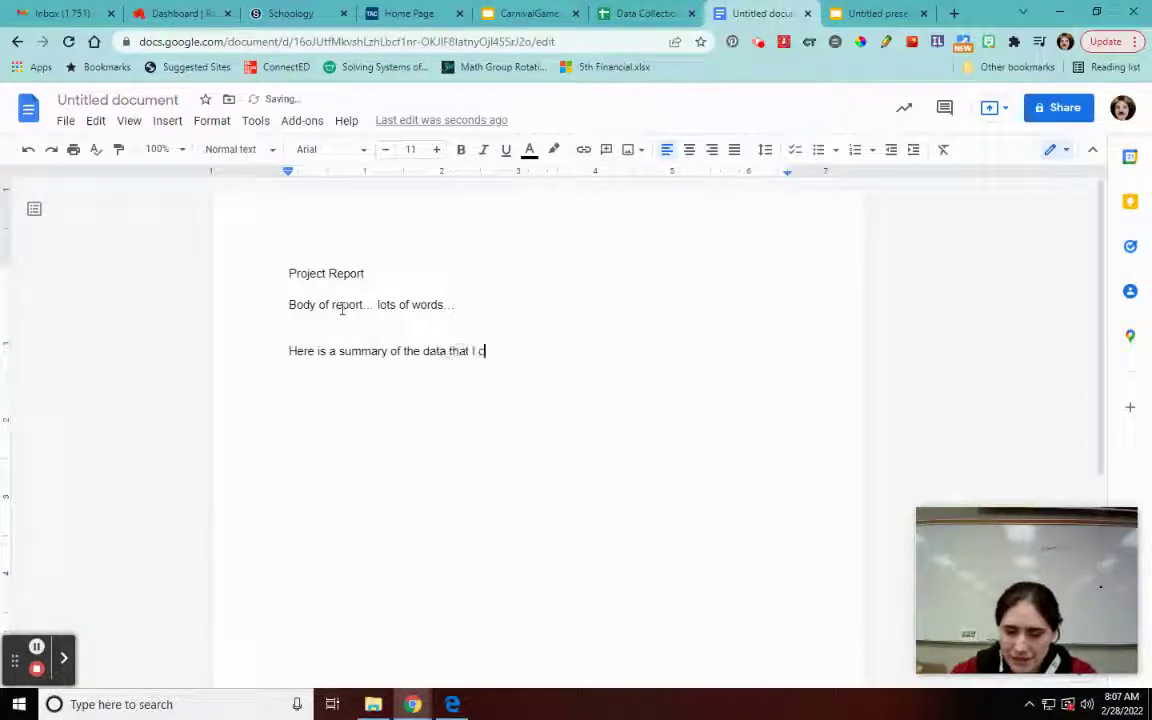
pyautogui.write('ollected during this project.')
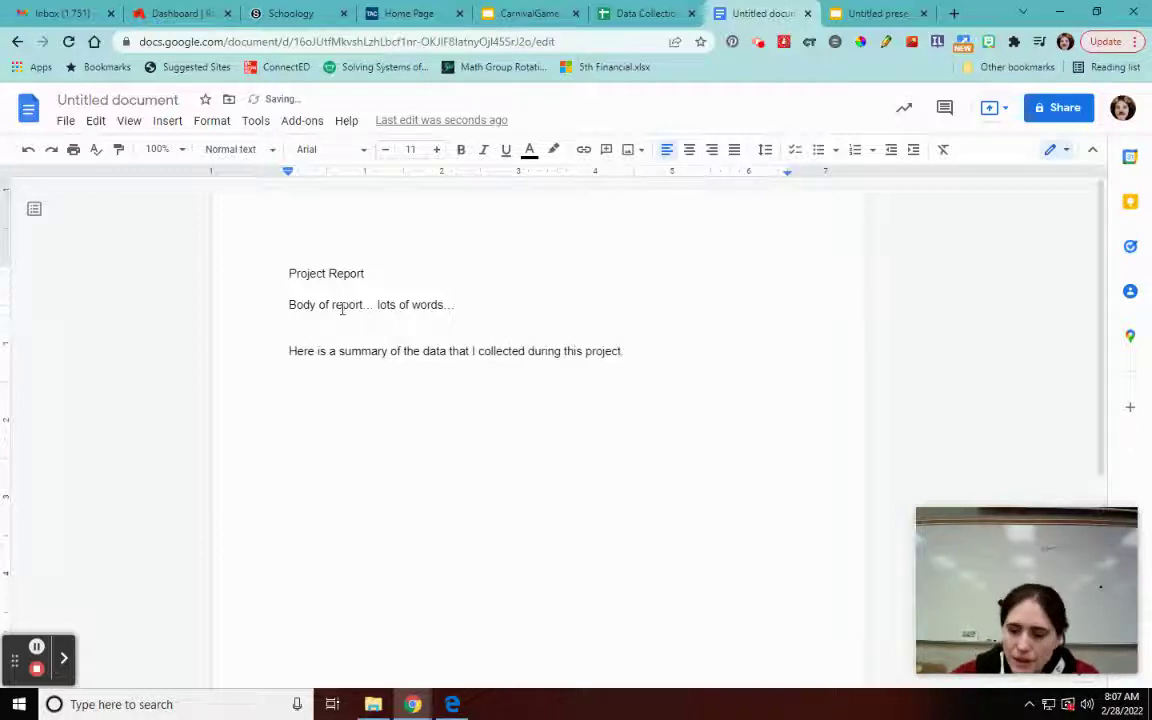
pyautogui.press('Return')
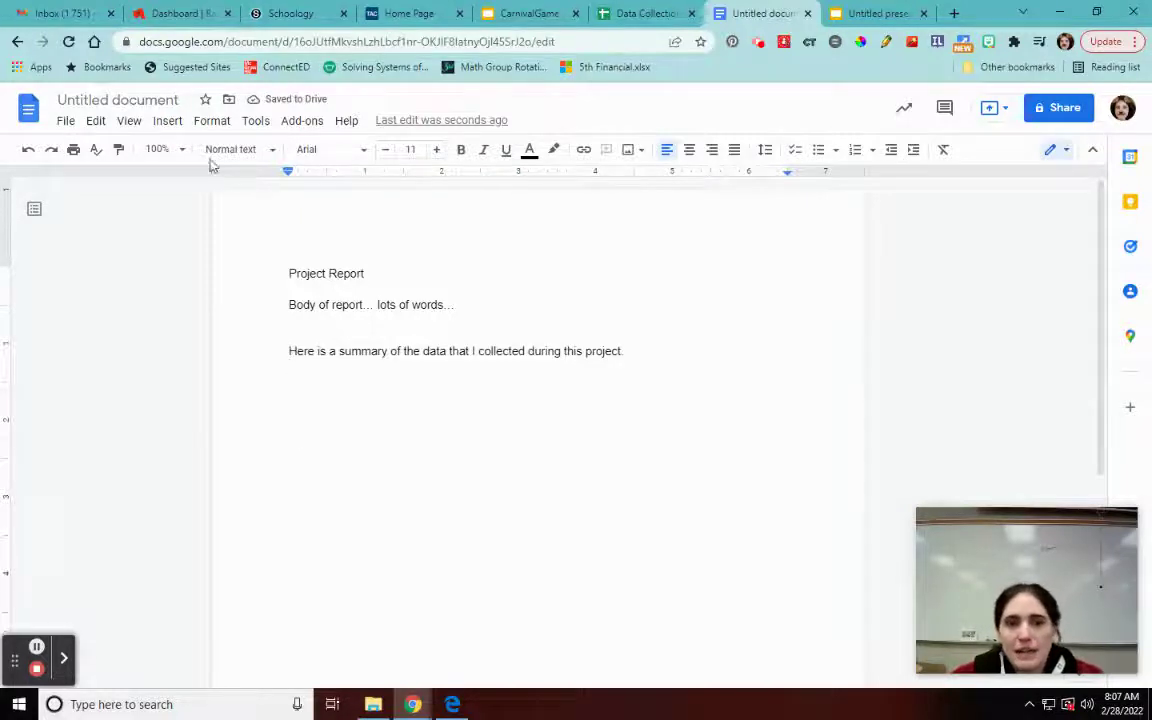
# Step: Copy the table range E2:H11 from the spreadsheet and return to the report
pyautogui.click(625, 13)
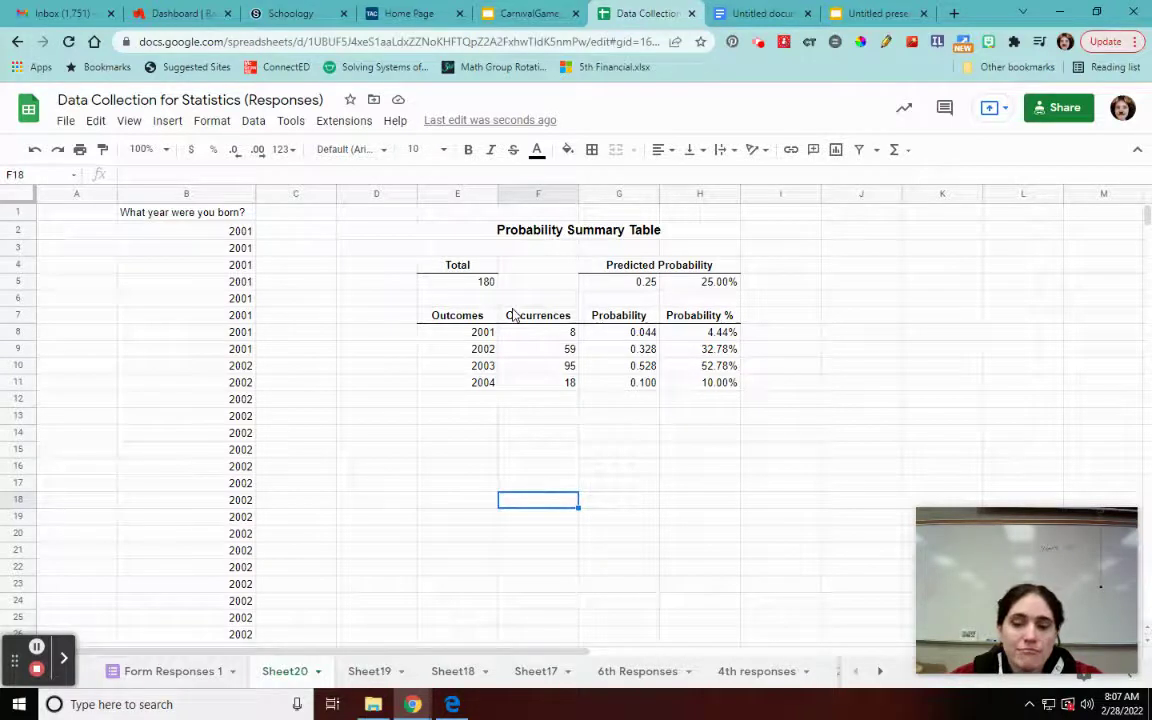
pyautogui.click(455, 233)
pyautogui.moveTo(455, 233); pyautogui.dragTo(630, 390)
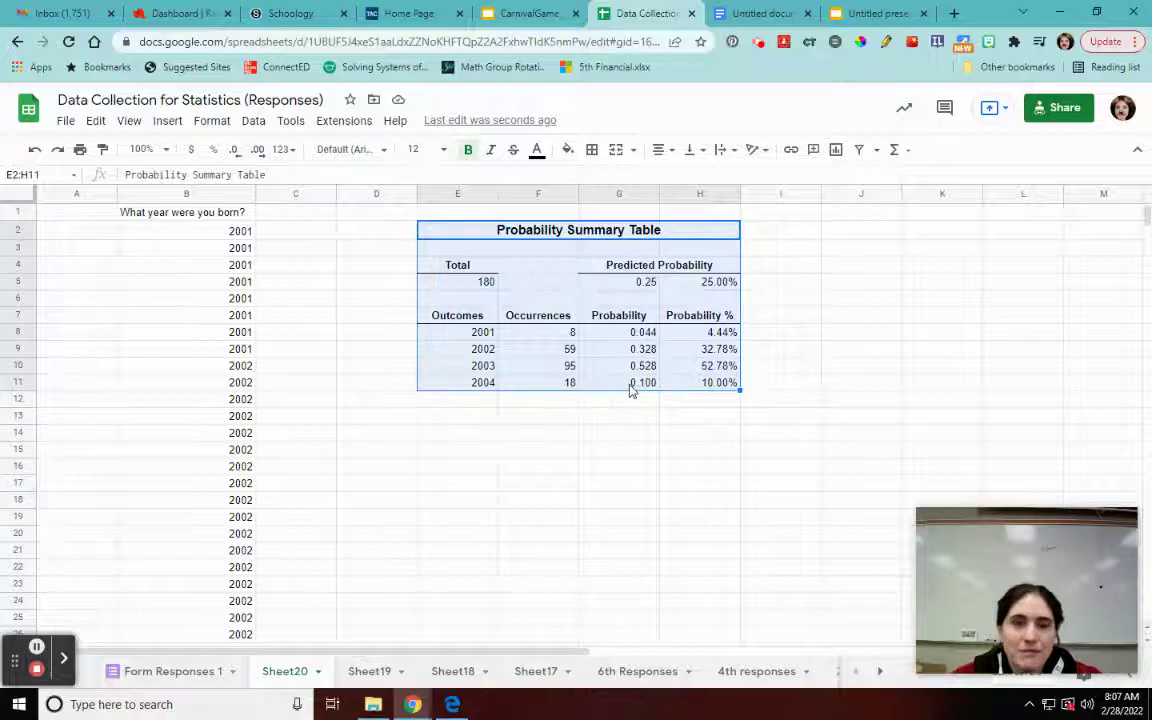
pyautogui.hotkey('ctrl', 'c')
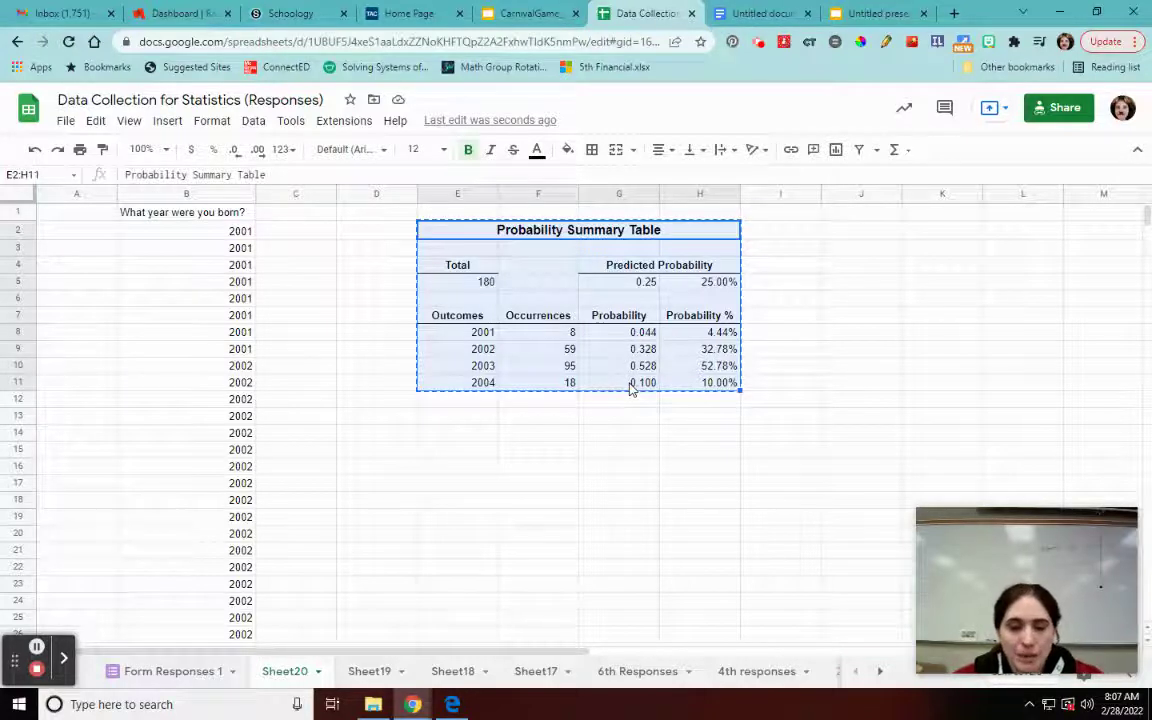
pyautogui.click(762, 14)
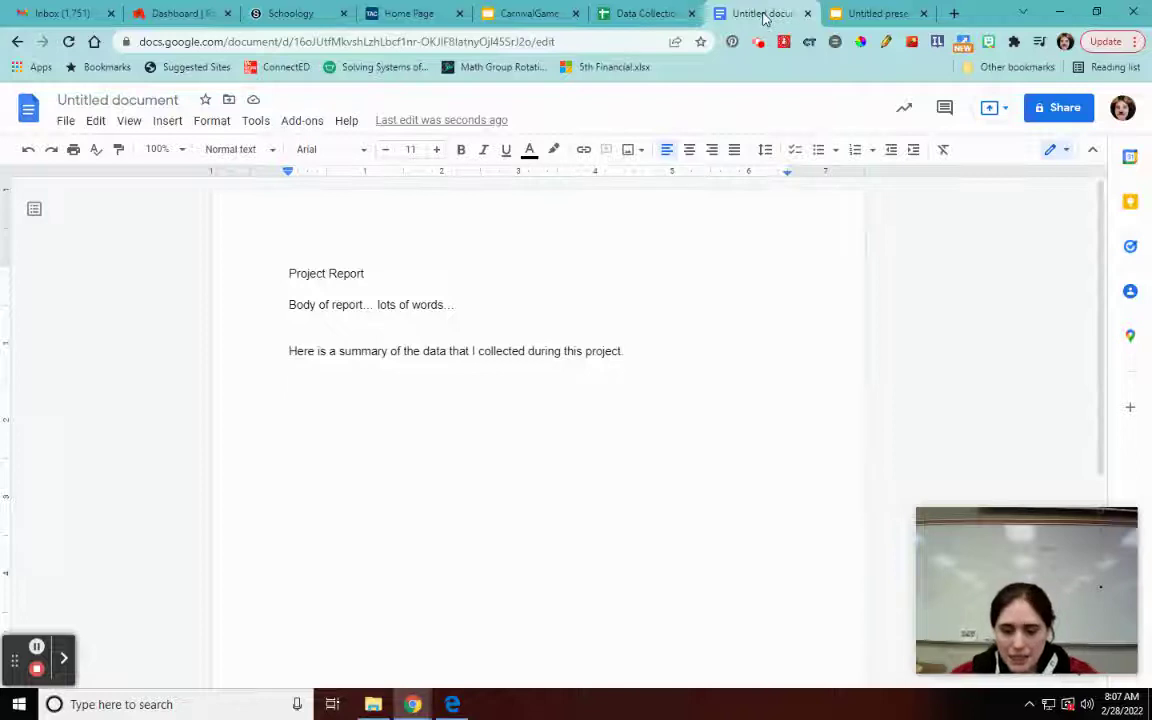
# Step: Paste the table below the summary sentence, keeping it linked to the spreadsheet
pyautogui.press('Return')
pyautogui.hotkey('ctrl', 'v')
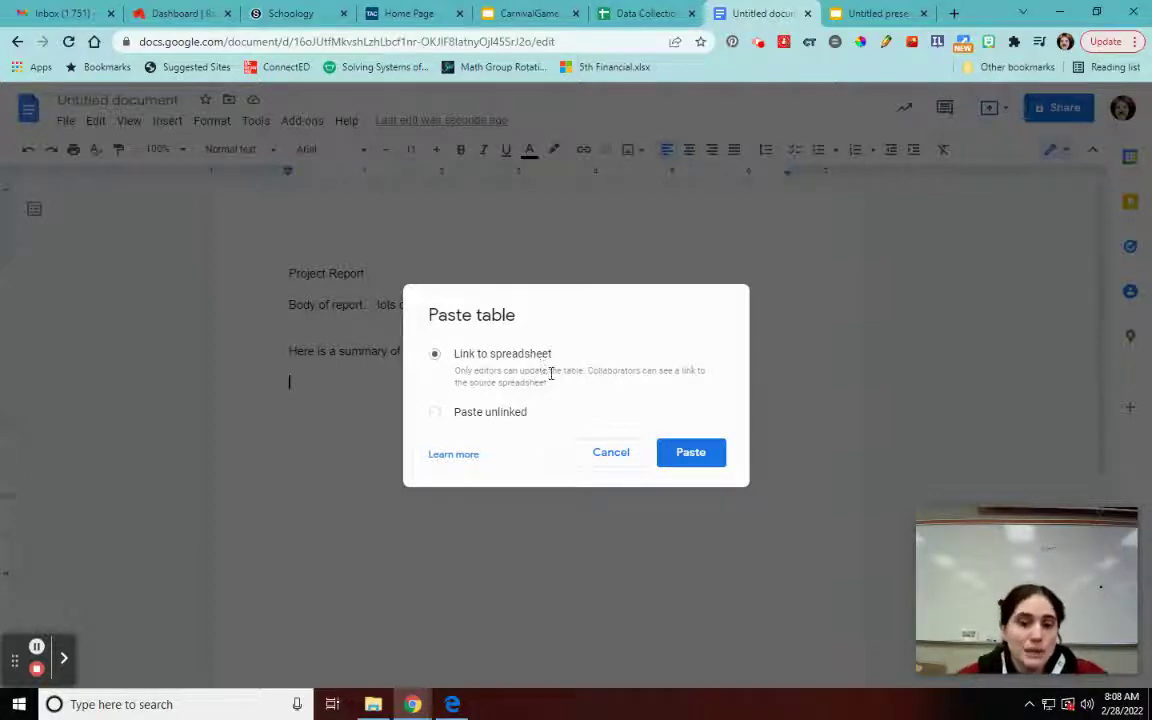
pyautogui.click(667, 459)
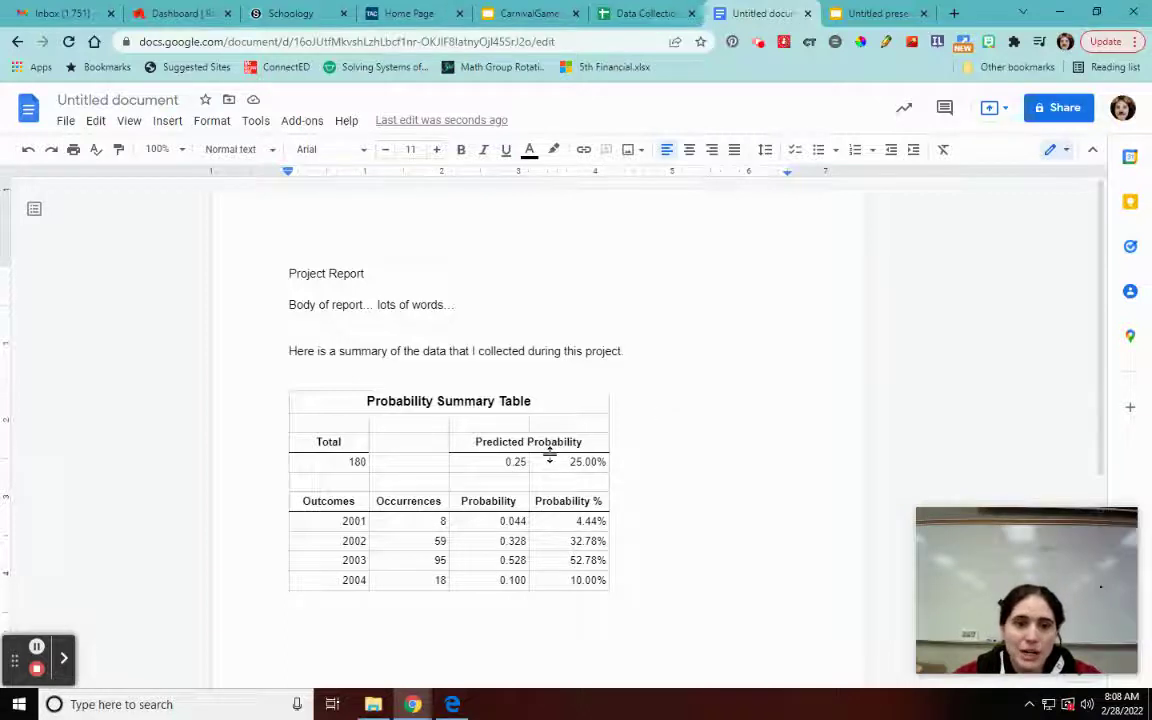
pyautogui.click(311, 406)
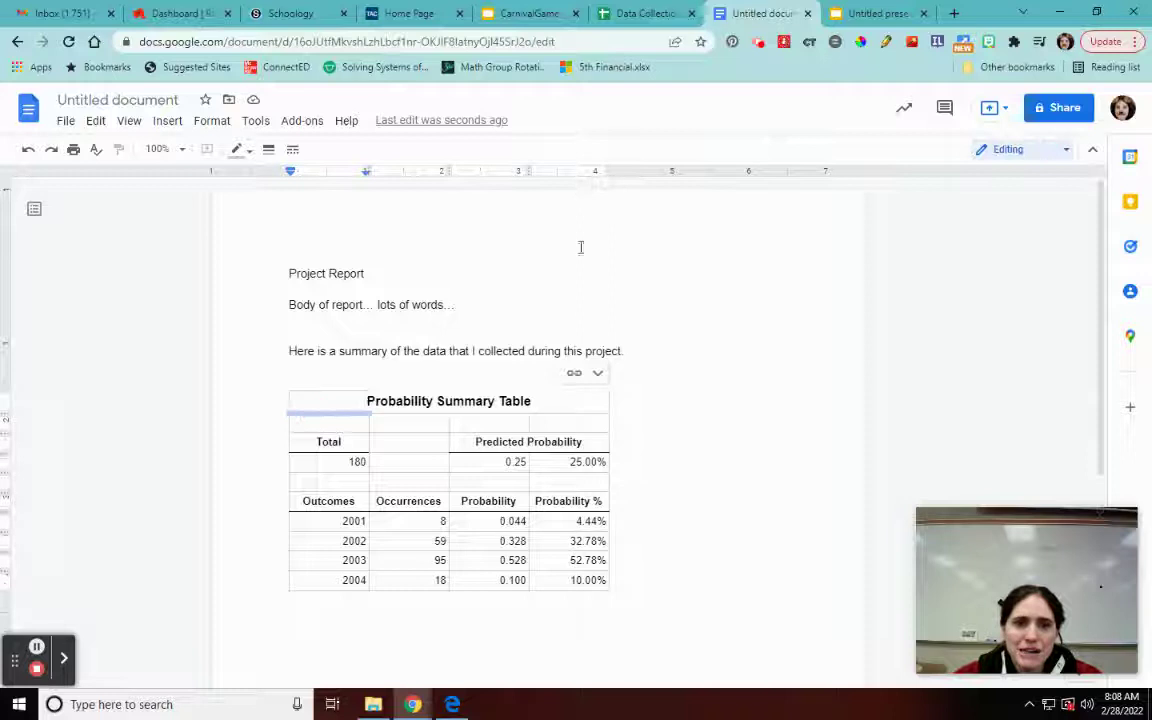
pyautogui.click(270, 437)
pyautogui.click(333, 371)
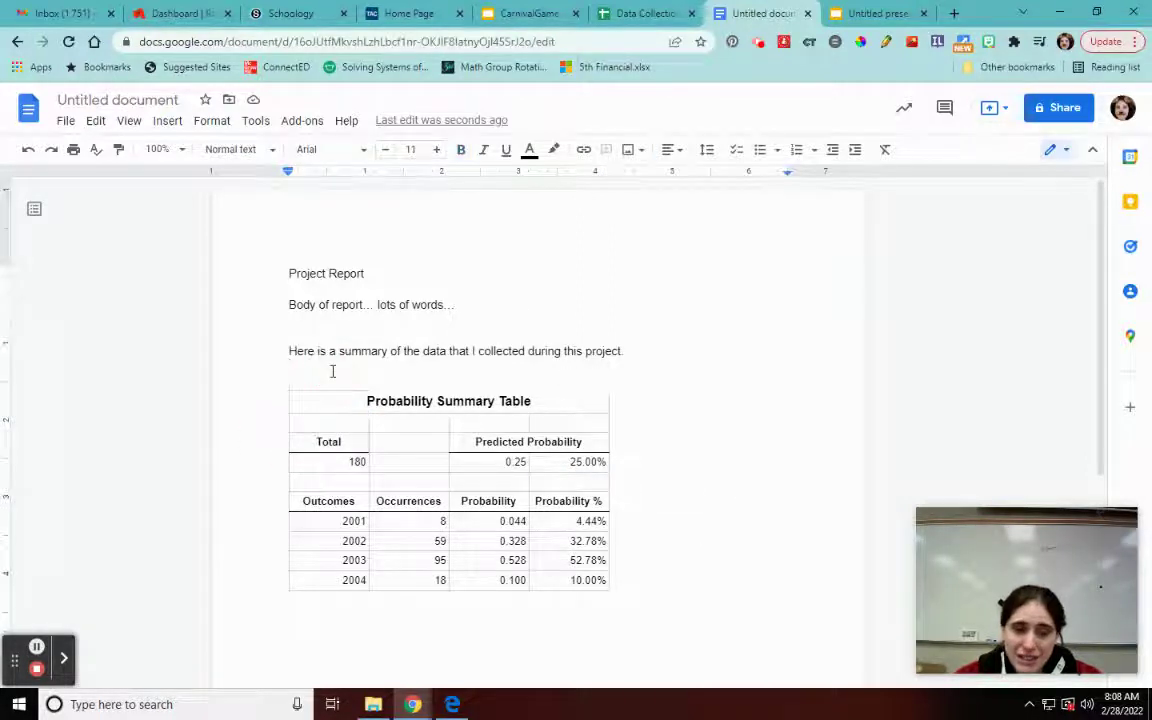
pyautogui.click(283, 409)
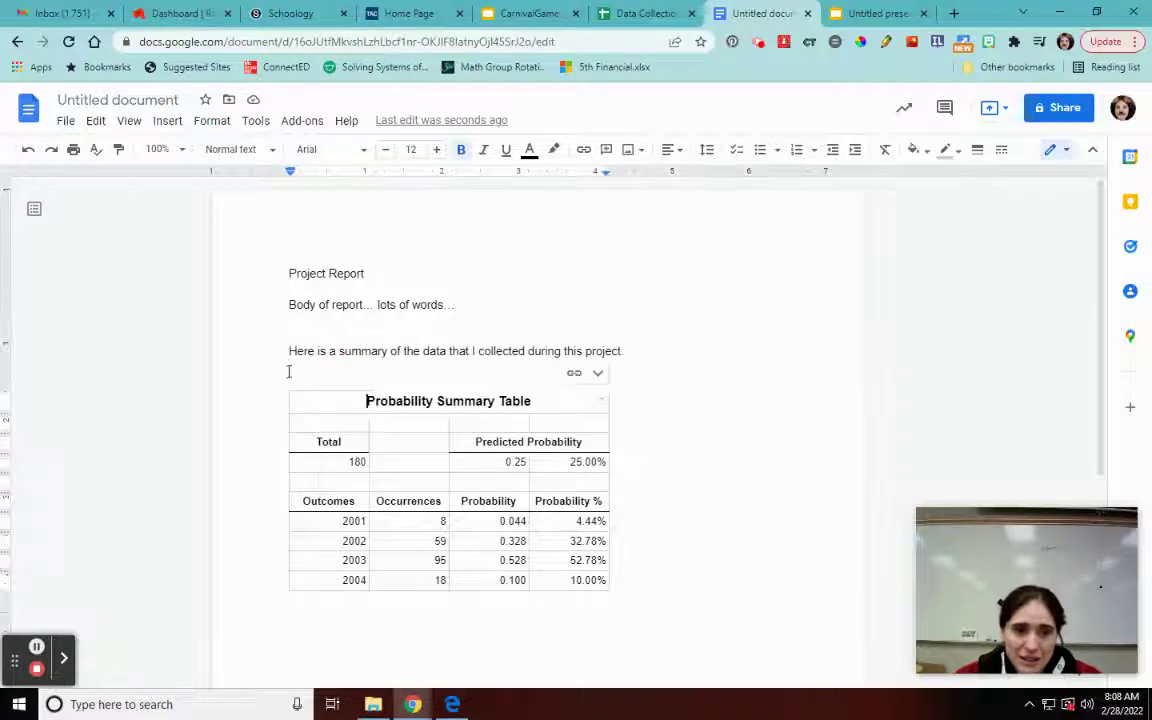
# Step: Center the contents of all the table's cells
pyautogui.moveTo(288, 368); pyautogui.dragTo(388, 566)
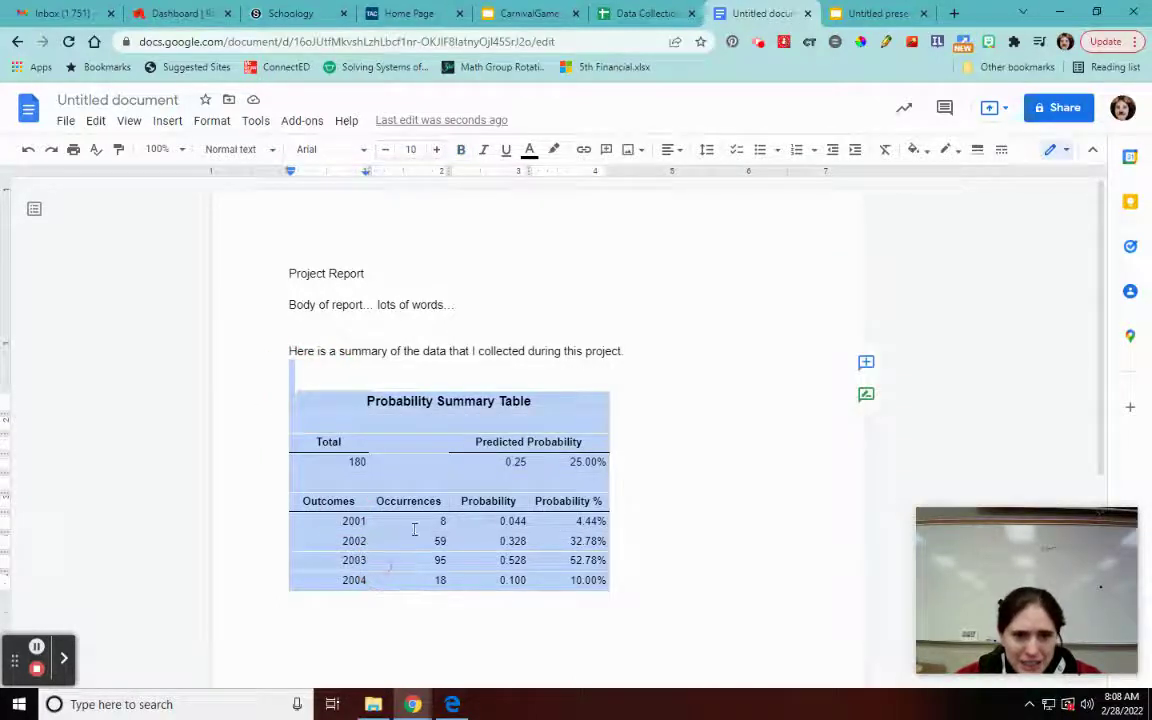
pyautogui.click(670, 150)
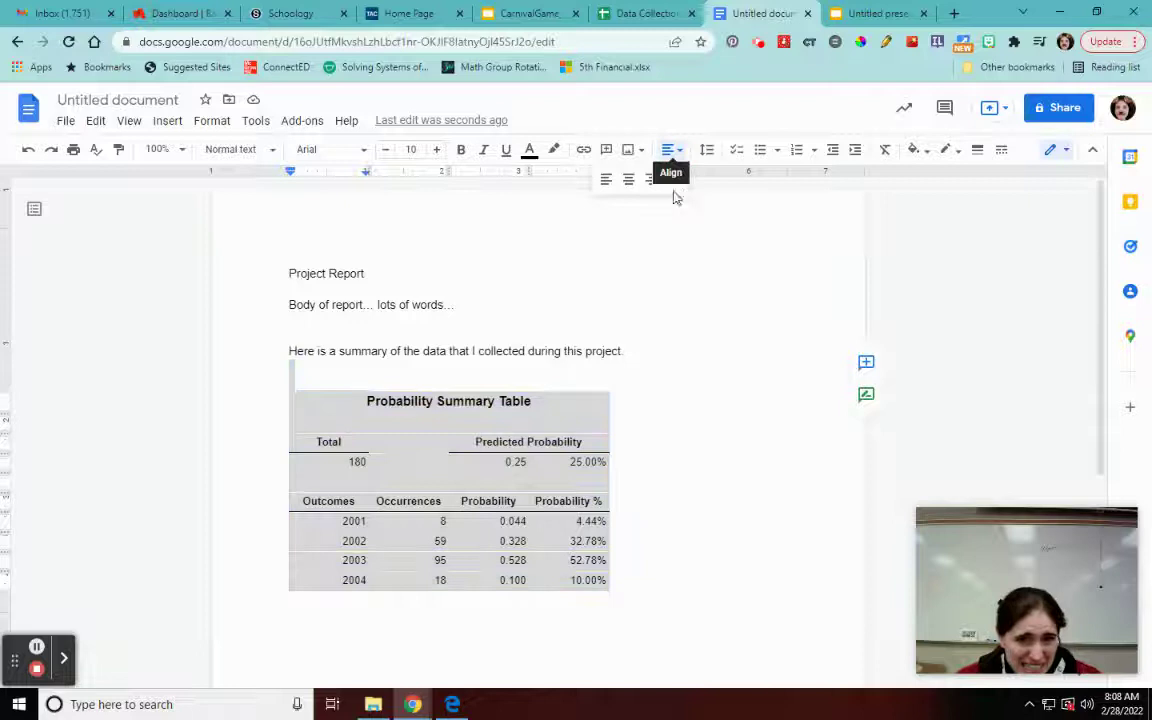
pyautogui.click(628, 181)
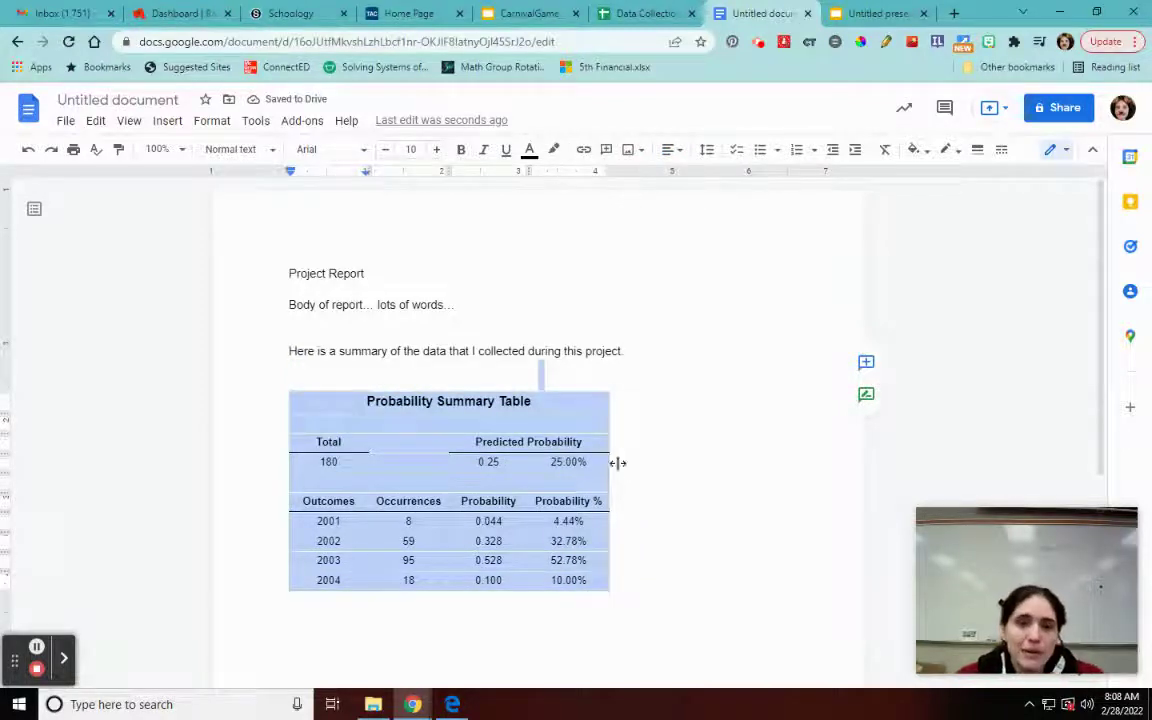
# Step: Bring up Table properties for the pasted table
pyautogui.rightClick(309, 421)
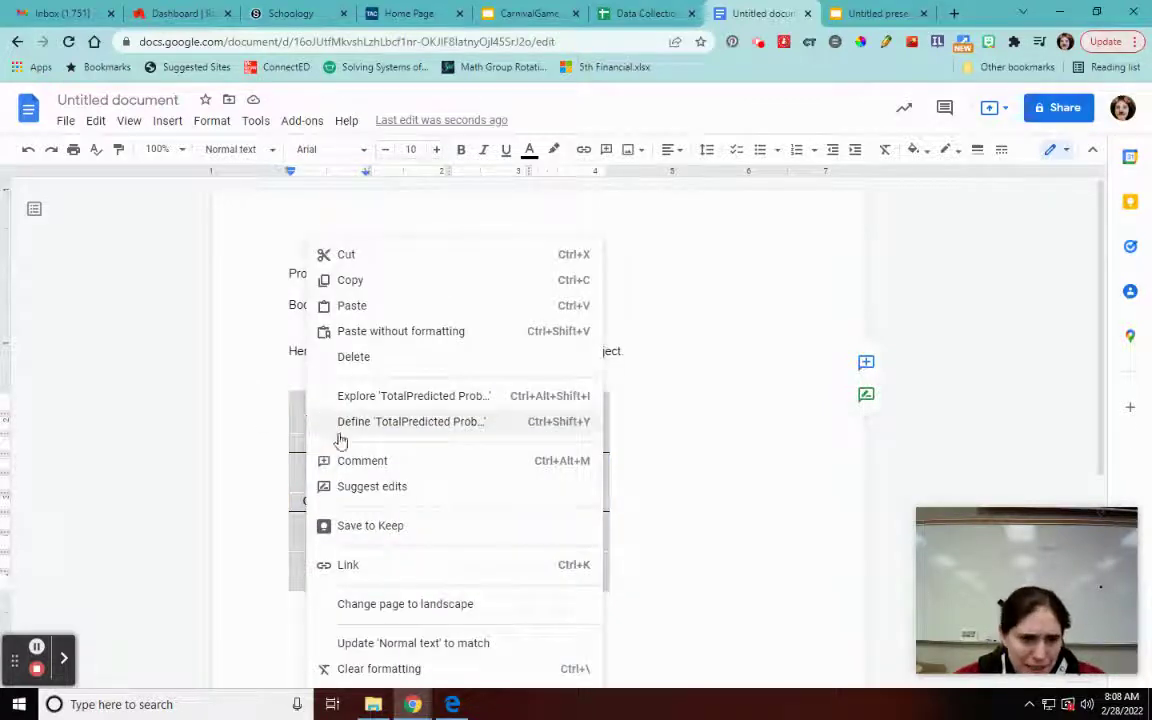
pyautogui.click(742, 504)
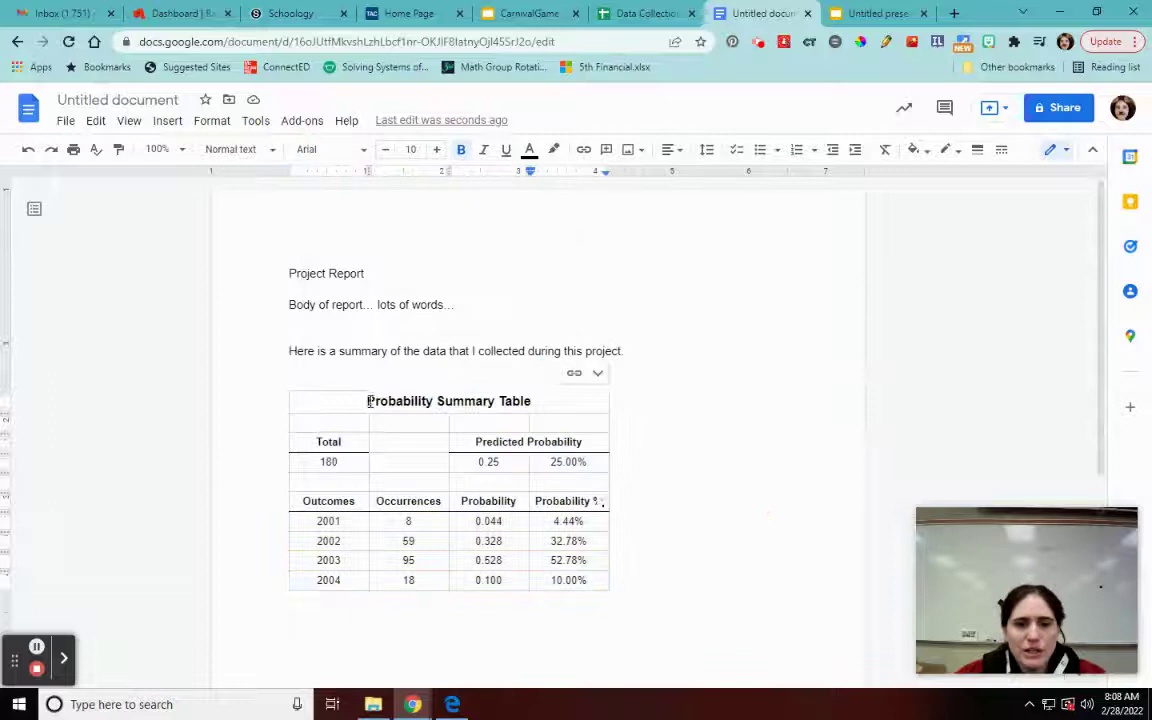
pyautogui.moveTo(288, 399); pyautogui.dragTo(289, 401)
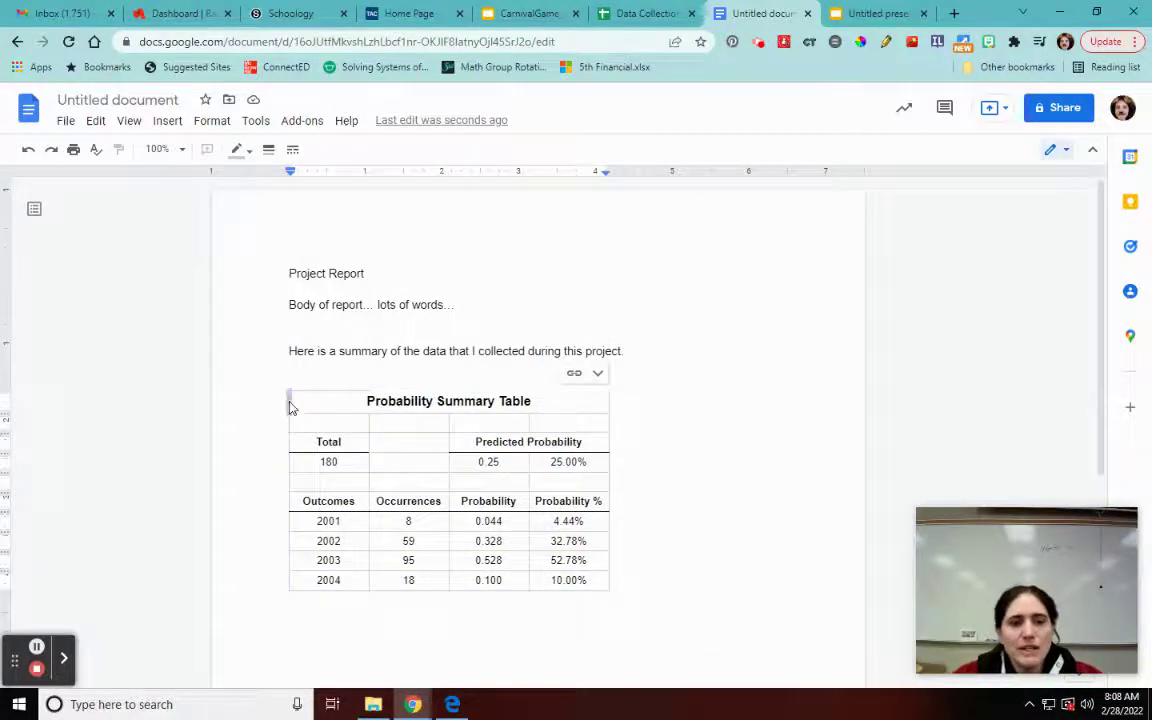
pyautogui.rightClick(289, 401)
pyautogui.scroll(-3, 380, 456)
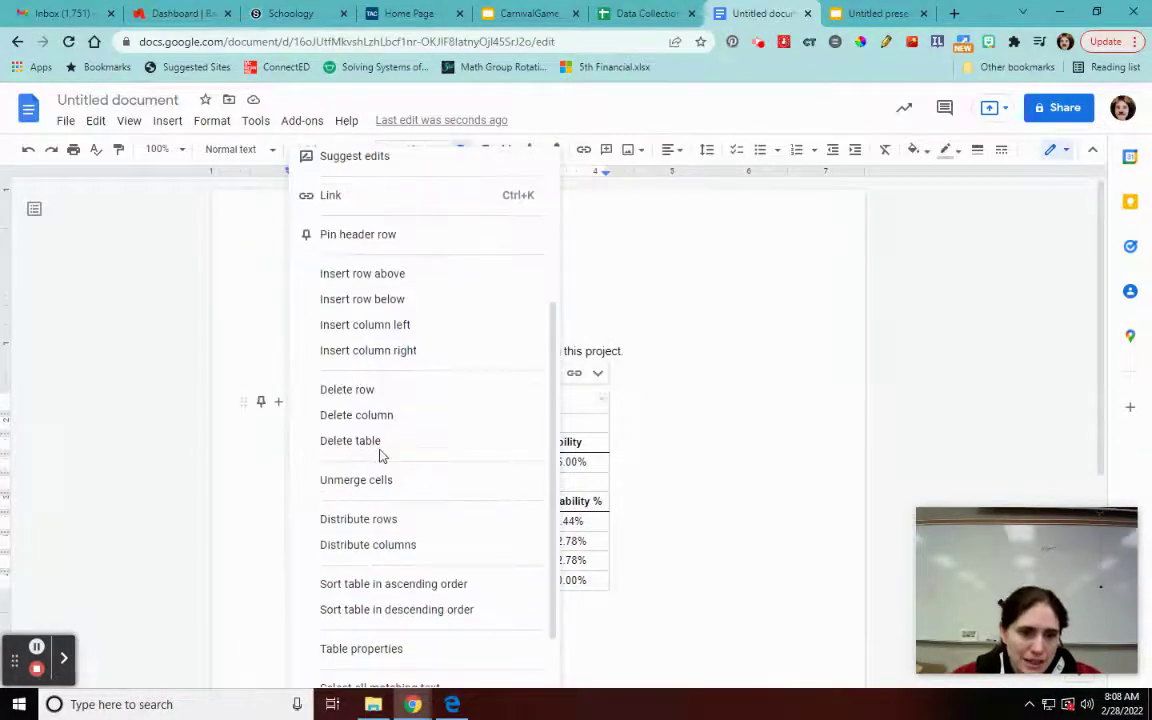
pyautogui.click(358, 580)
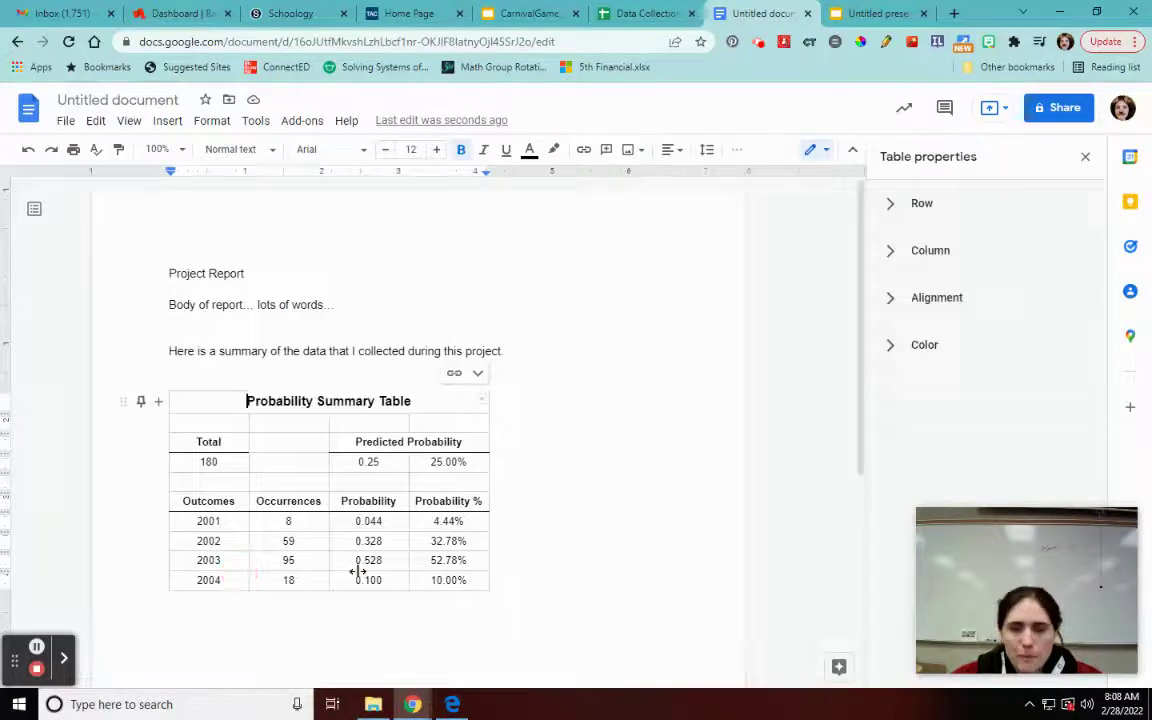
# Step: Set the table alignment to Center, then return to the Data Collection spreadsheet
pyautogui.click(893, 300)
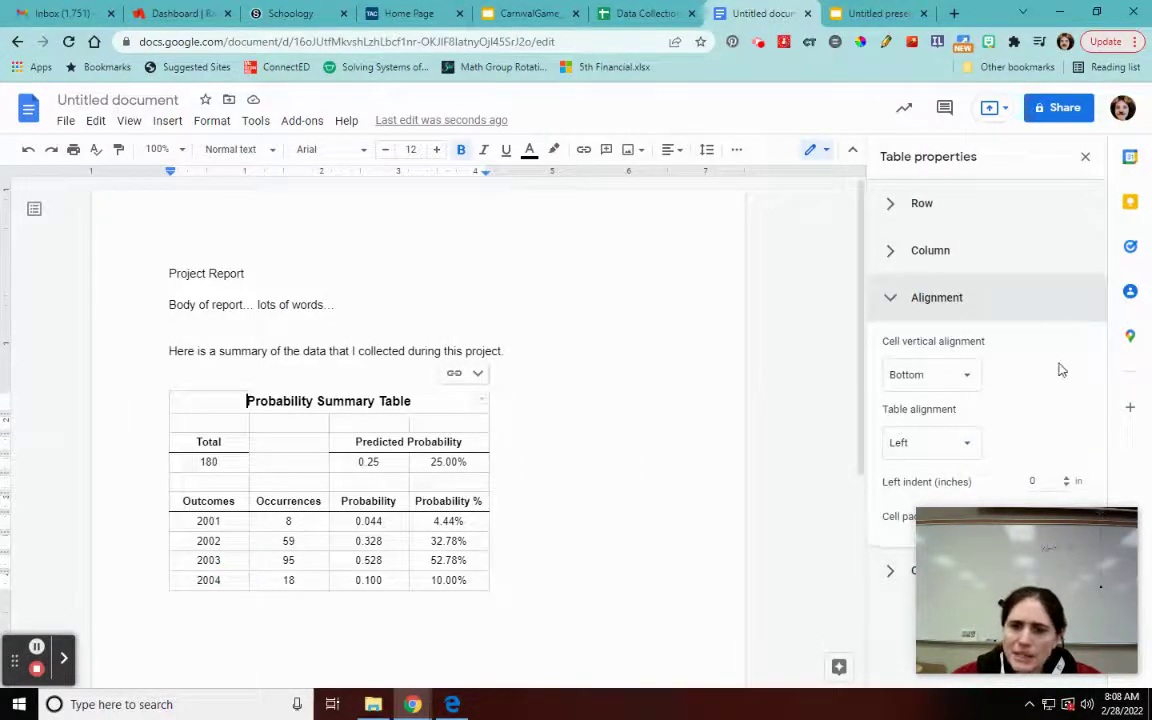
pyautogui.click(964, 444)
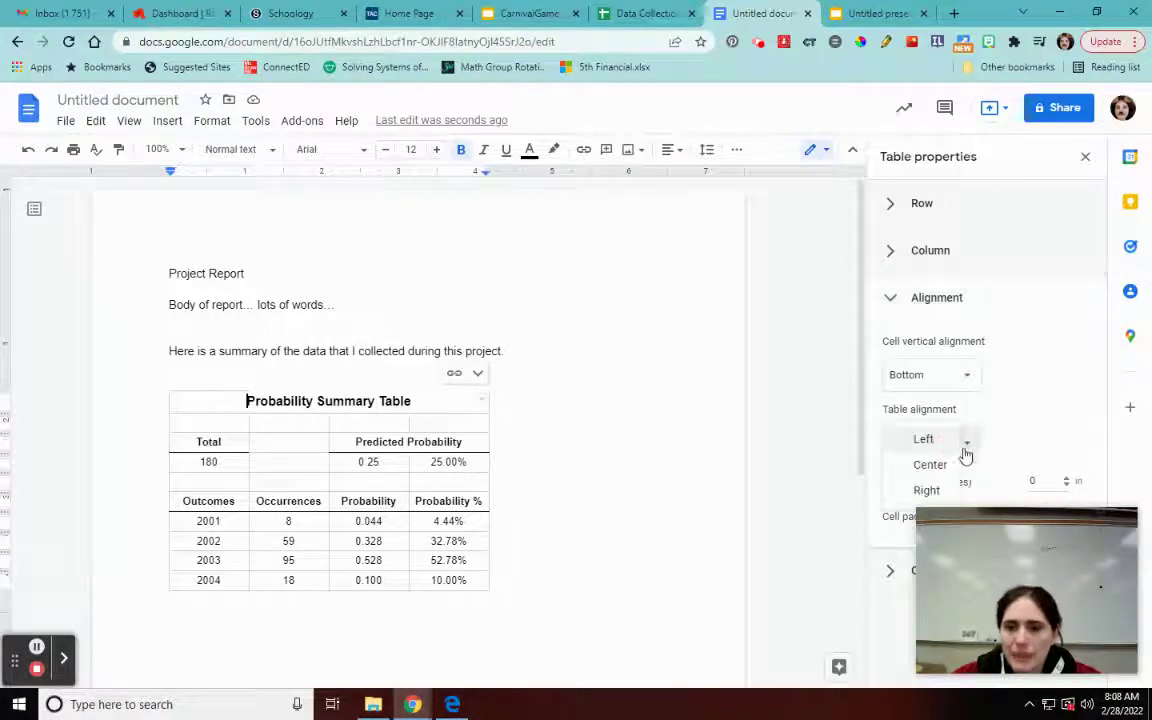
pyautogui.click(930, 464)
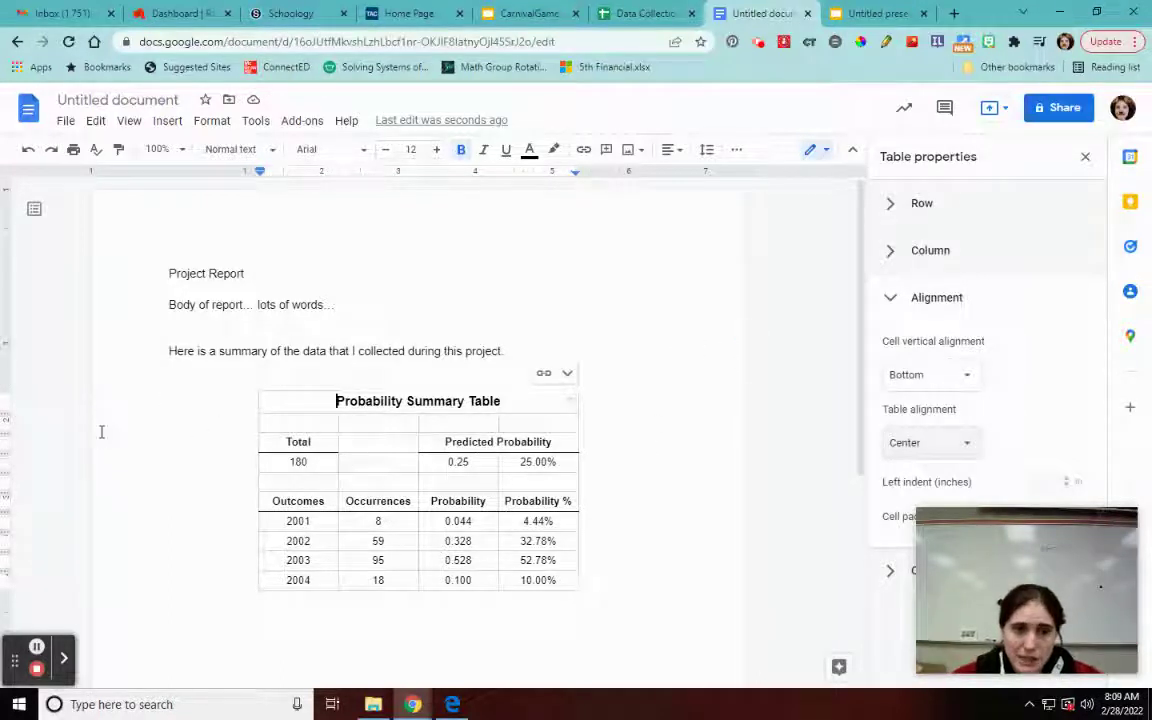
pyautogui.click(500, 484)
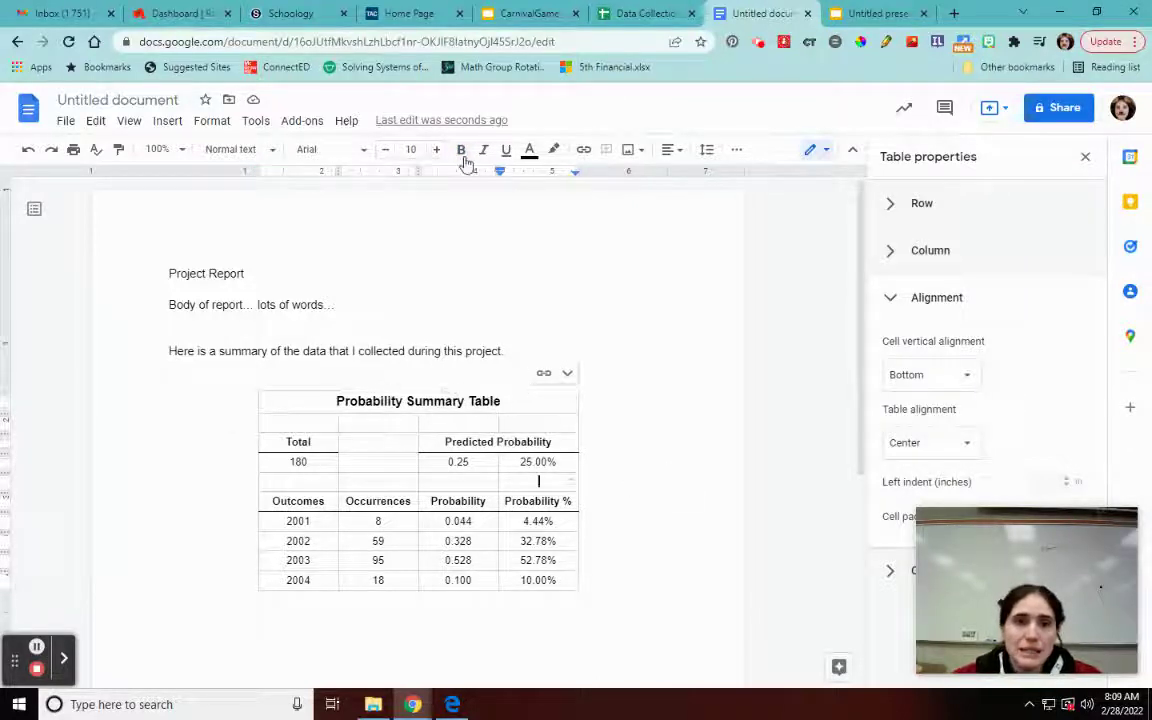
pyautogui.click(607, 22)
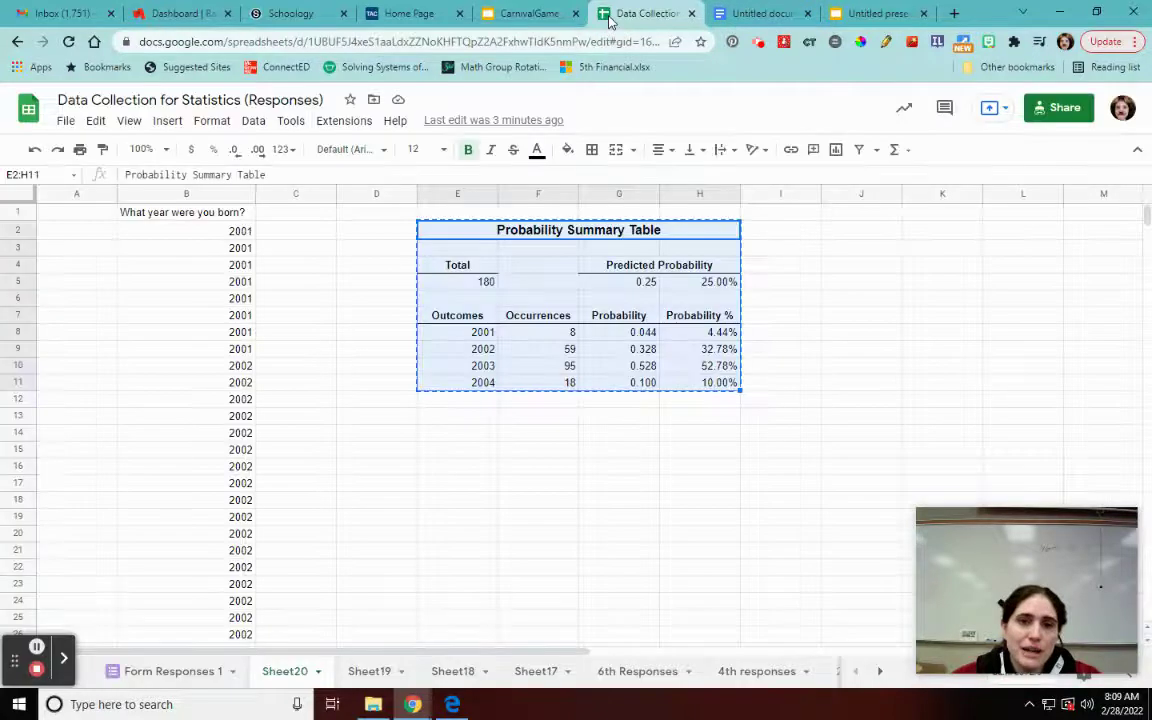
# Step: Change the Total in E5 to 500 and update the report's linked table
pyautogui.click(538, 535)
pyautogui.click(469, 284)
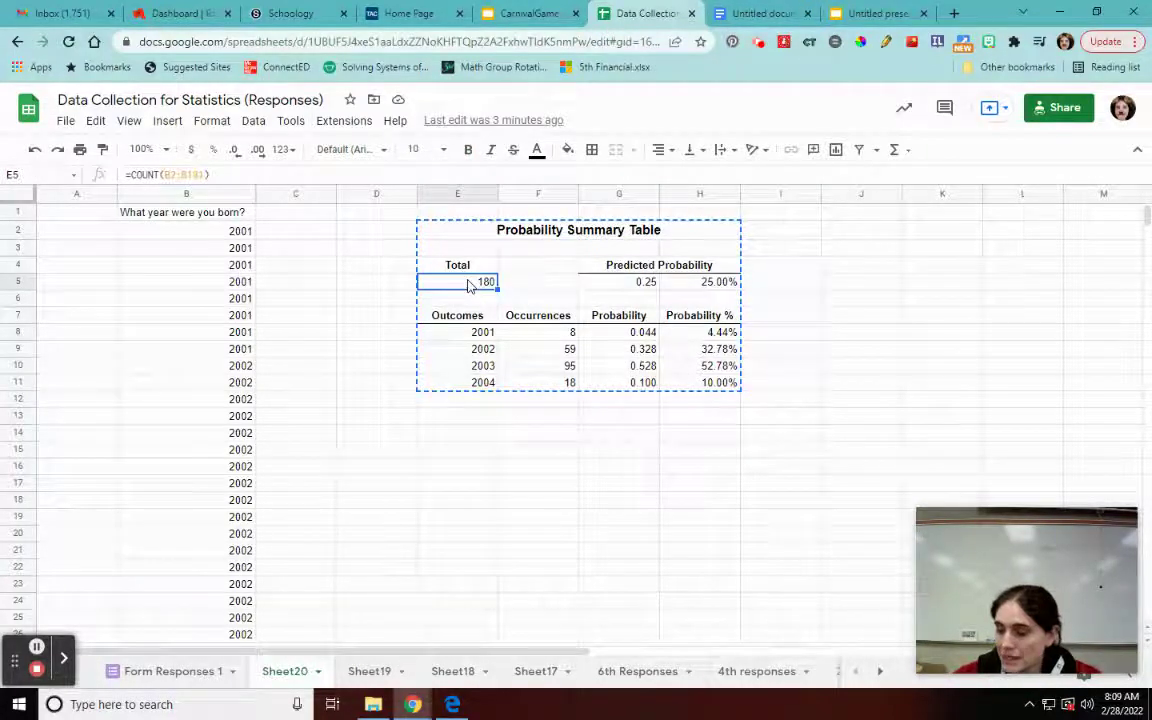
pyautogui.write('500')
pyautogui.press('Return')
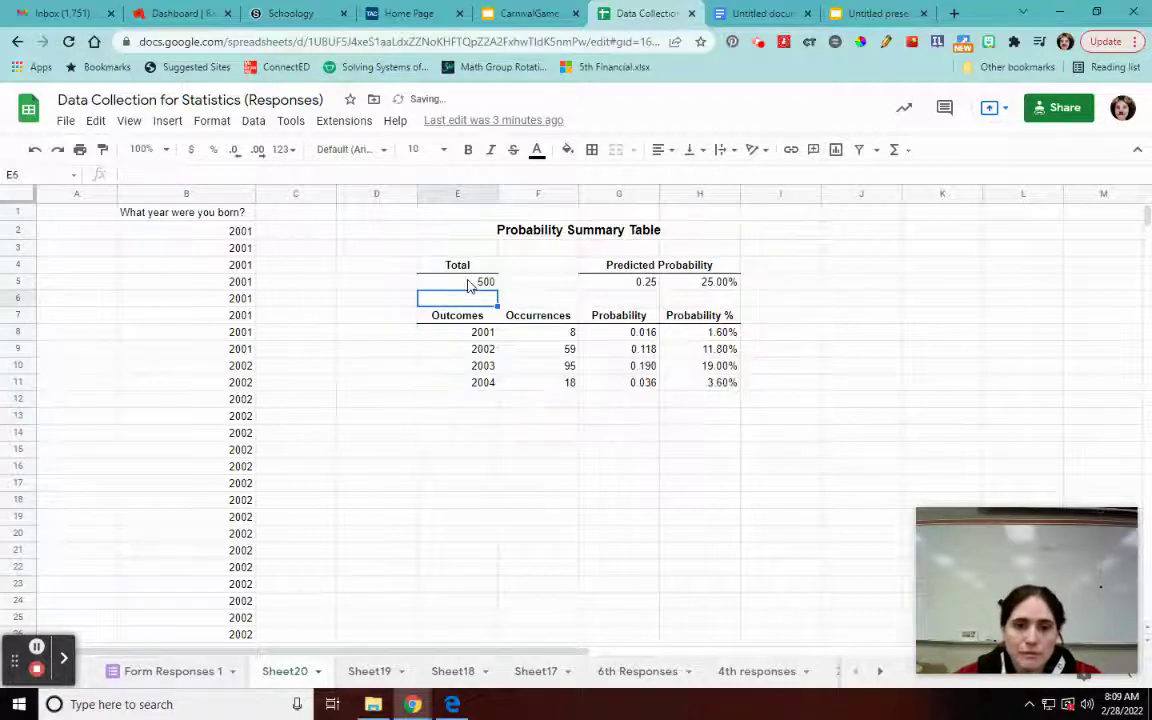
pyautogui.click(760, 13)
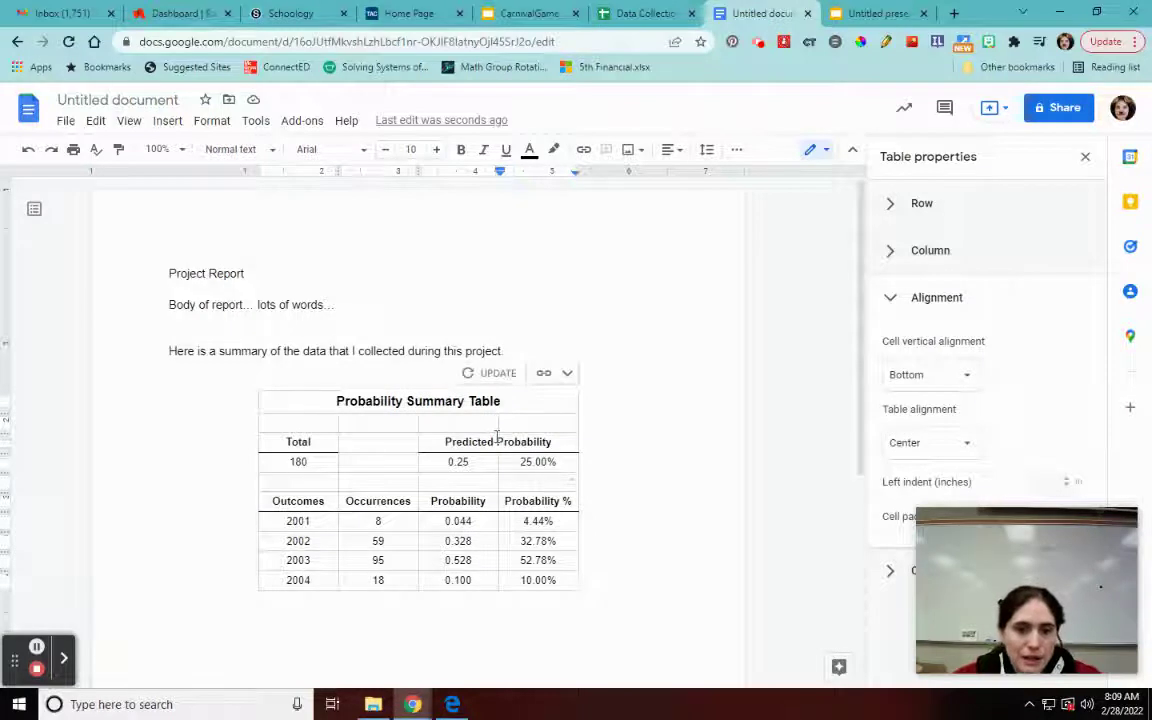
pyautogui.click(494, 377)
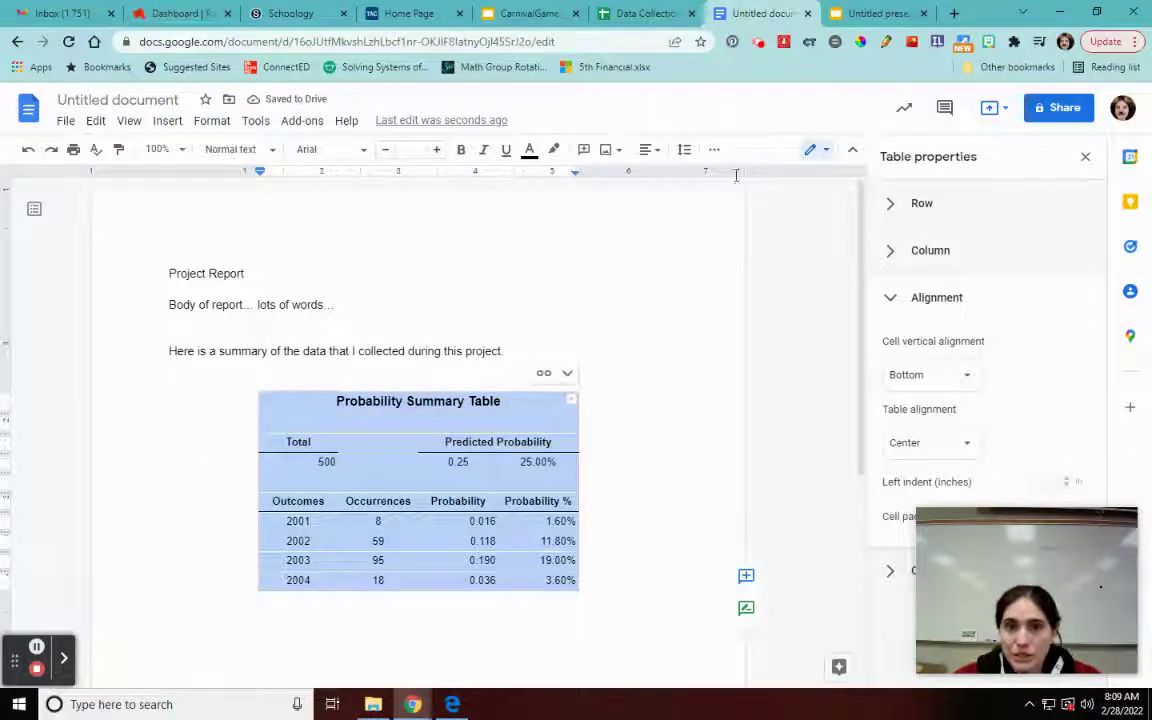
# Step: Undo E5 back to the 180 COUNT result, refresh the linked table, and go to the presentation
pyautogui.click(636, 14)
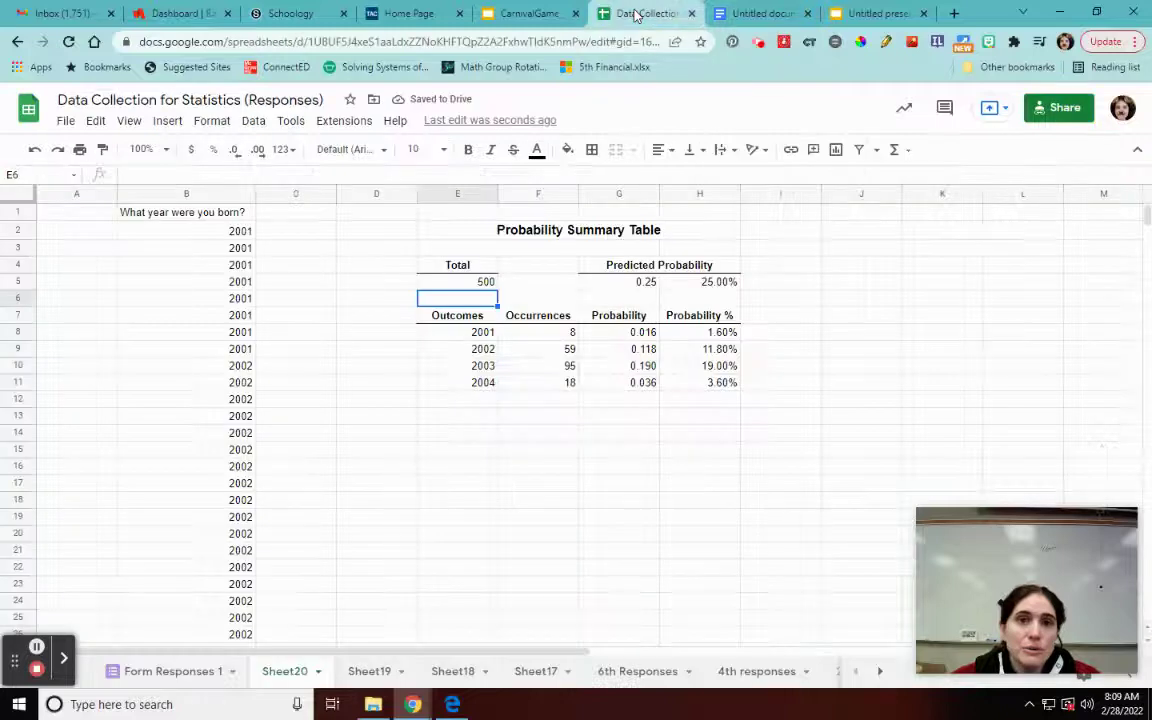
pyautogui.click(465, 280)
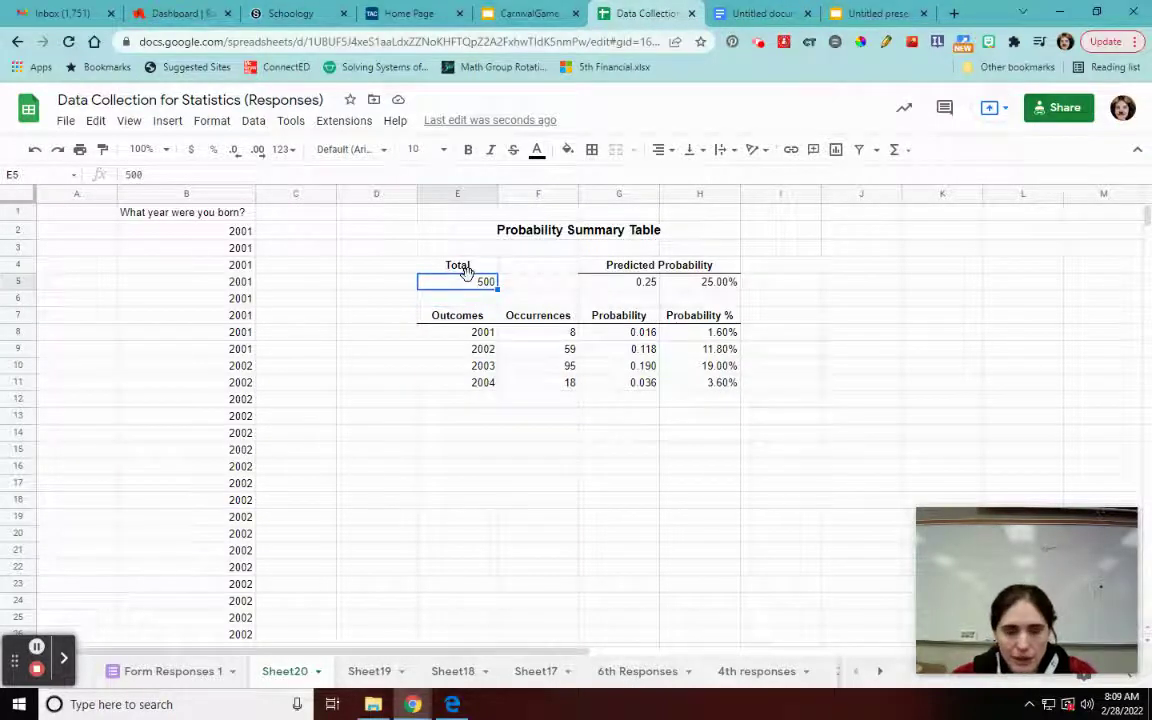
pyautogui.hotkey('ctrl', 'z')
pyautogui.click(730, 14)
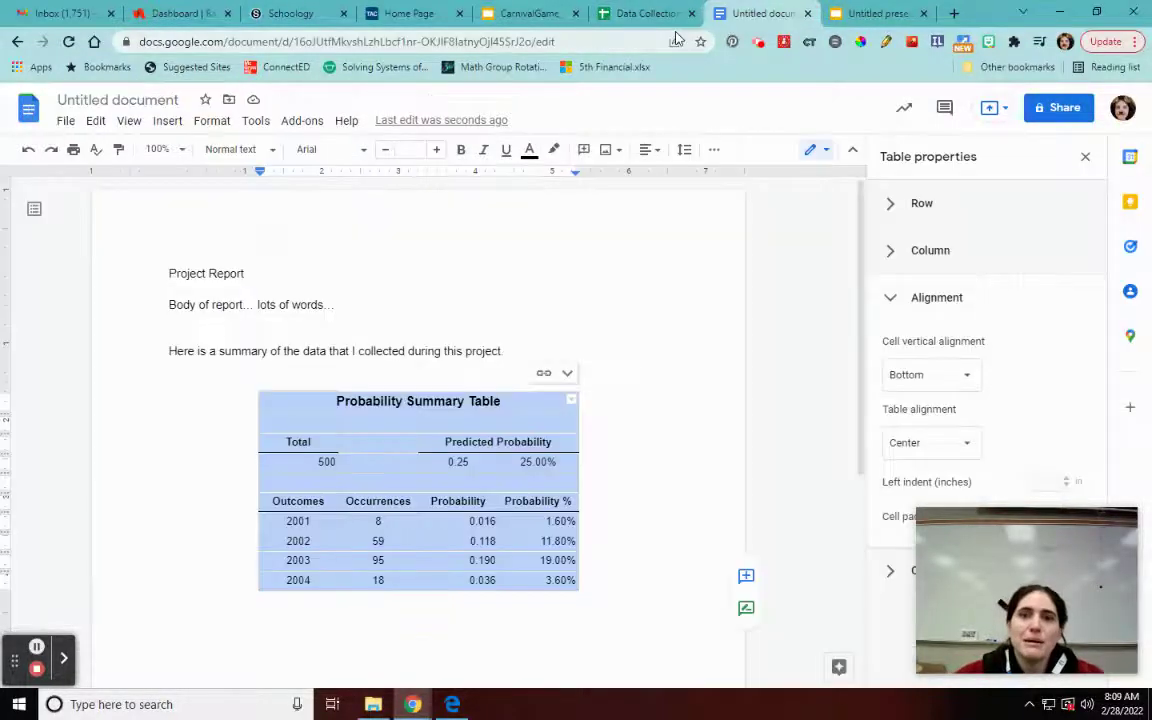
pyautogui.click(537, 420)
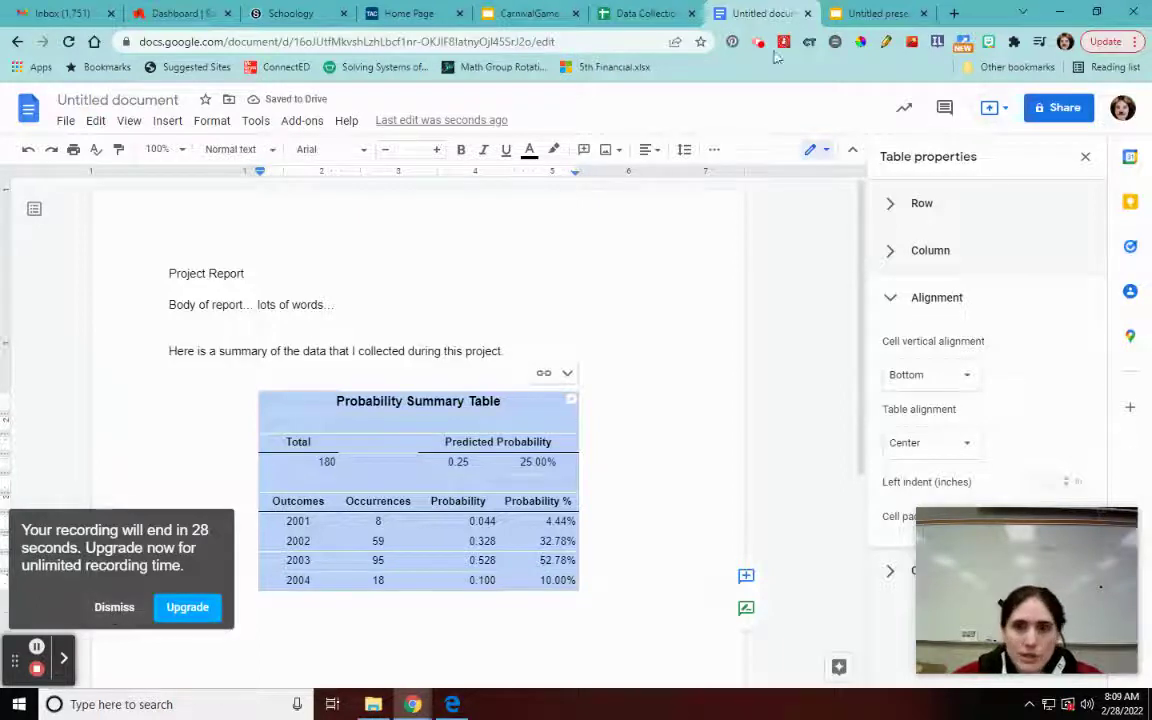
pyautogui.click(896, 14)
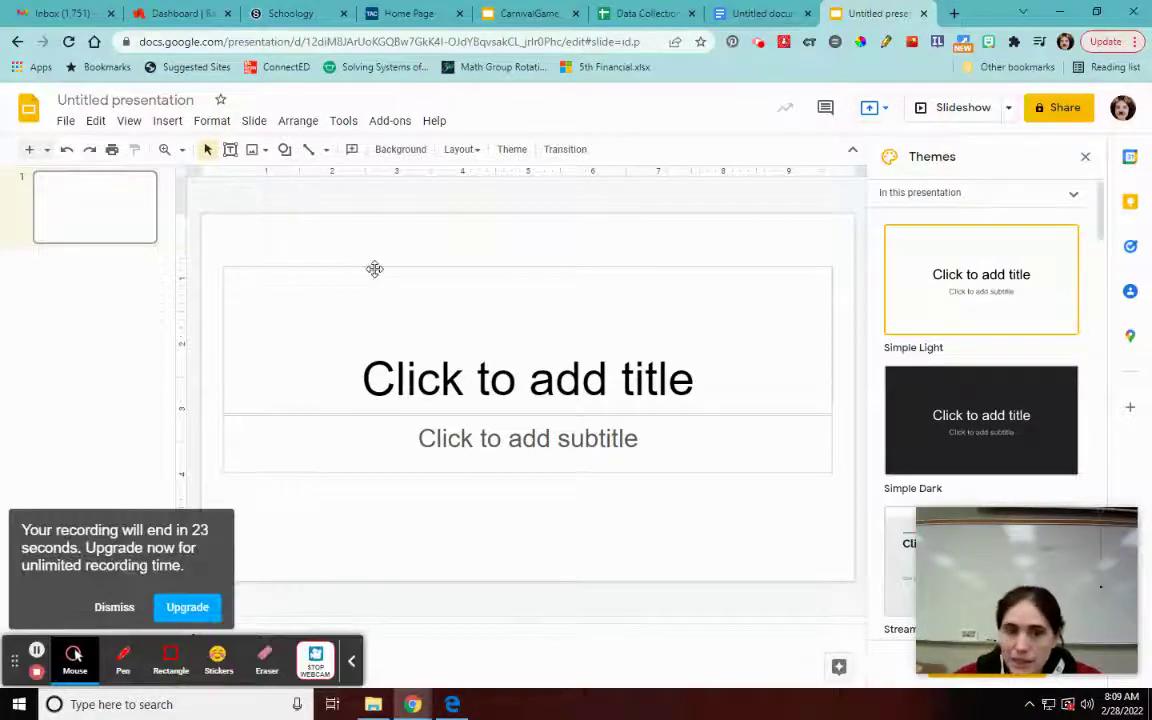
# Step: Remove the title placeholder, add a blank second slide, and paste the table unlinked
pyautogui.press('Delete')
pyautogui.click(47, 150)
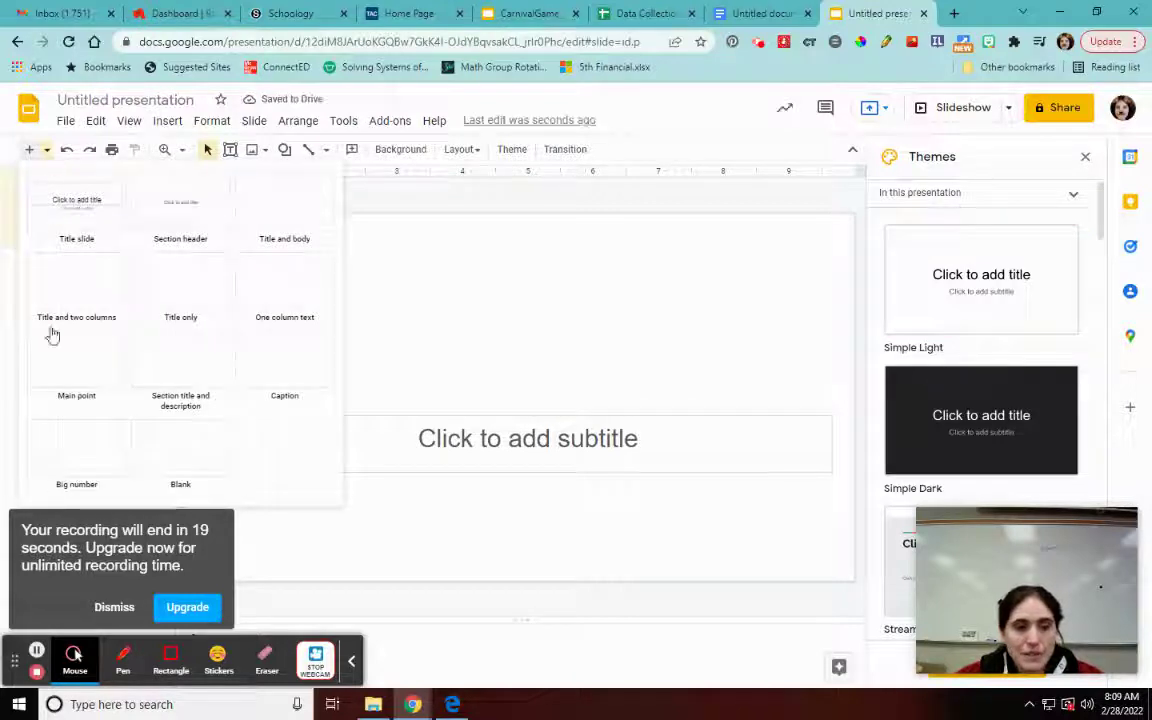
pyautogui.click(175, 443)
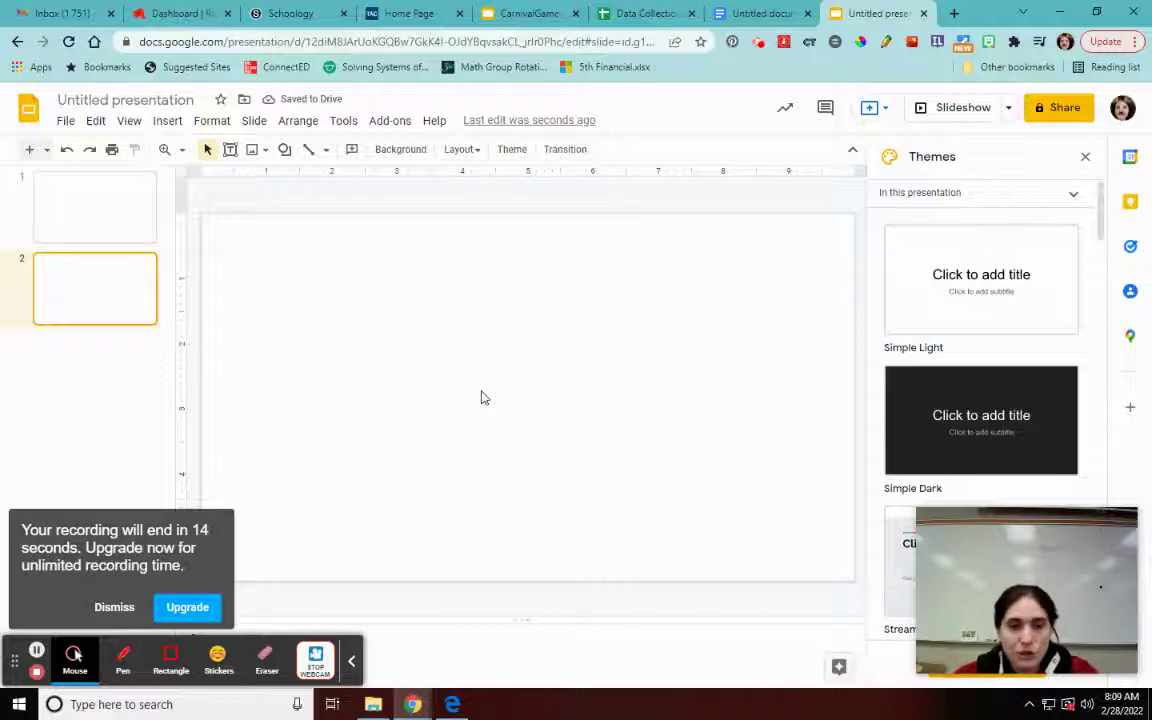
pyautogui.hotkey('ctrl', 'v')
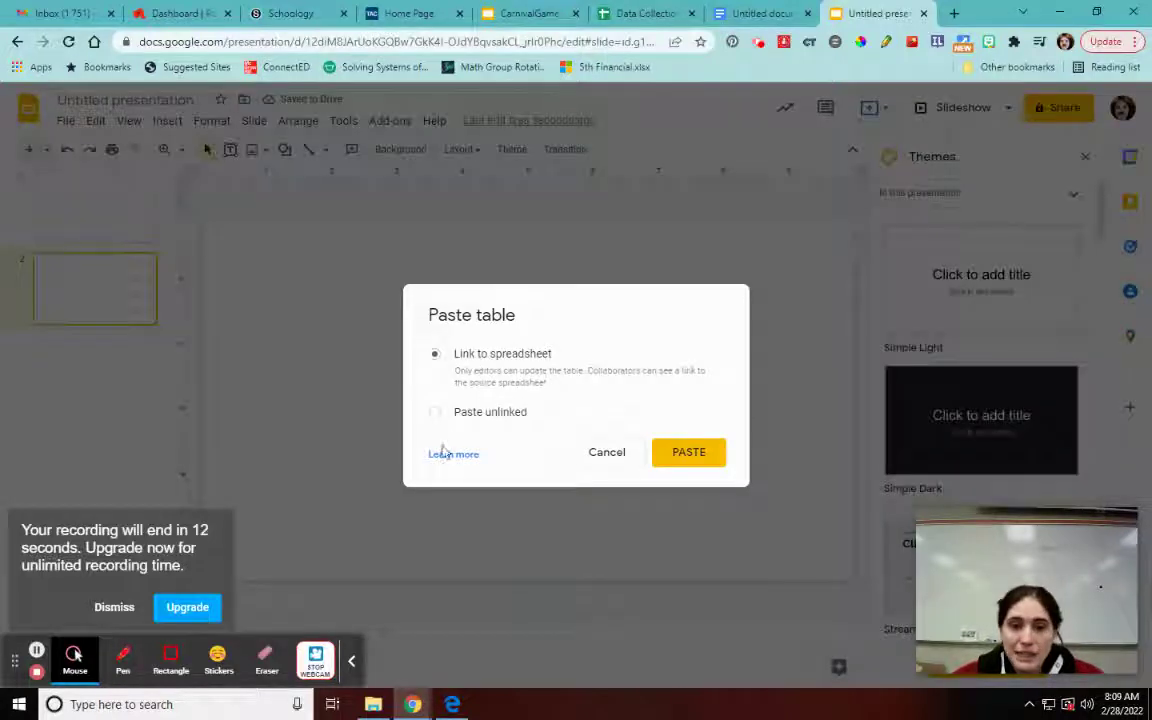
pyautogui.click(436, 412)
pyautogui.click(663, 458)
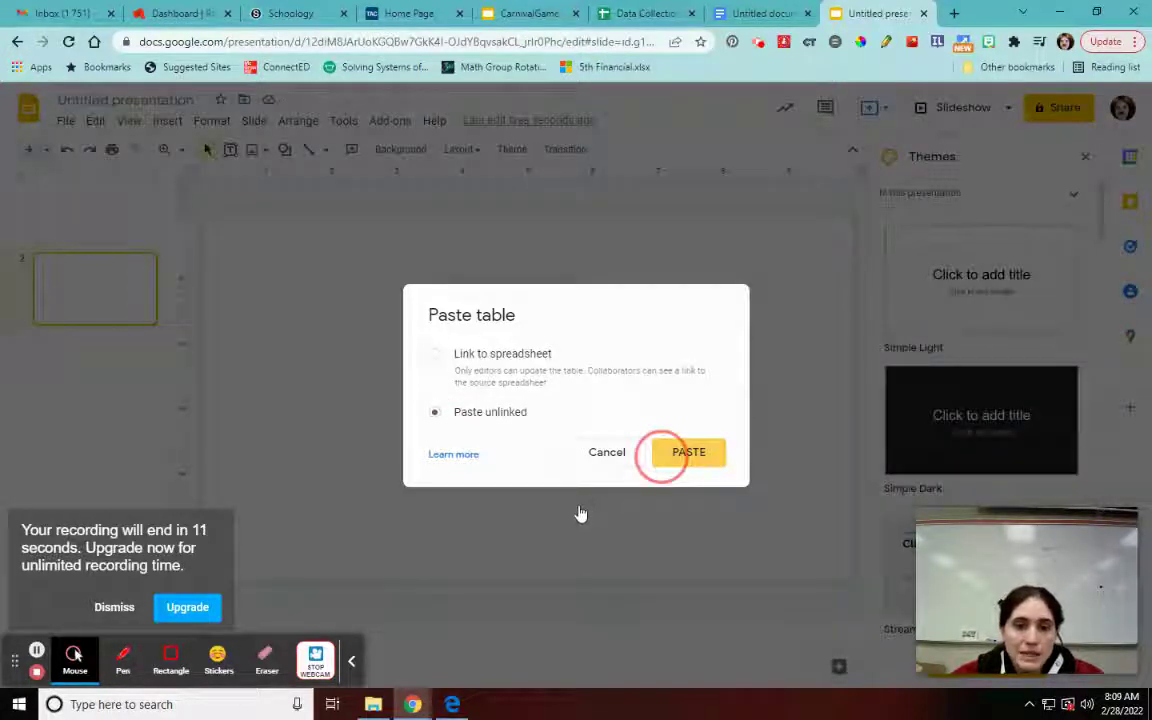